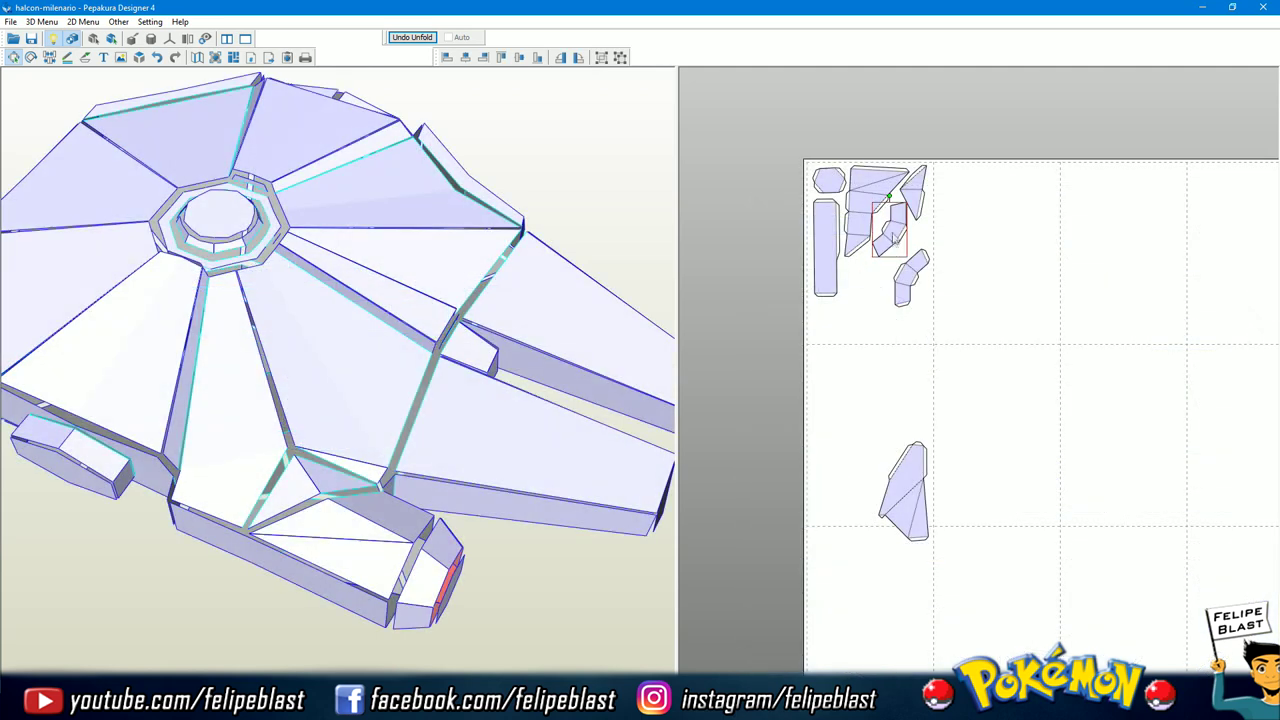
- Tuck the small parts into the top-left cluster and join the trapezoid part onto its neighbour
left_click_drag(921, 272, 912, 248)
left_click_drag(905, 490, 889, 310)
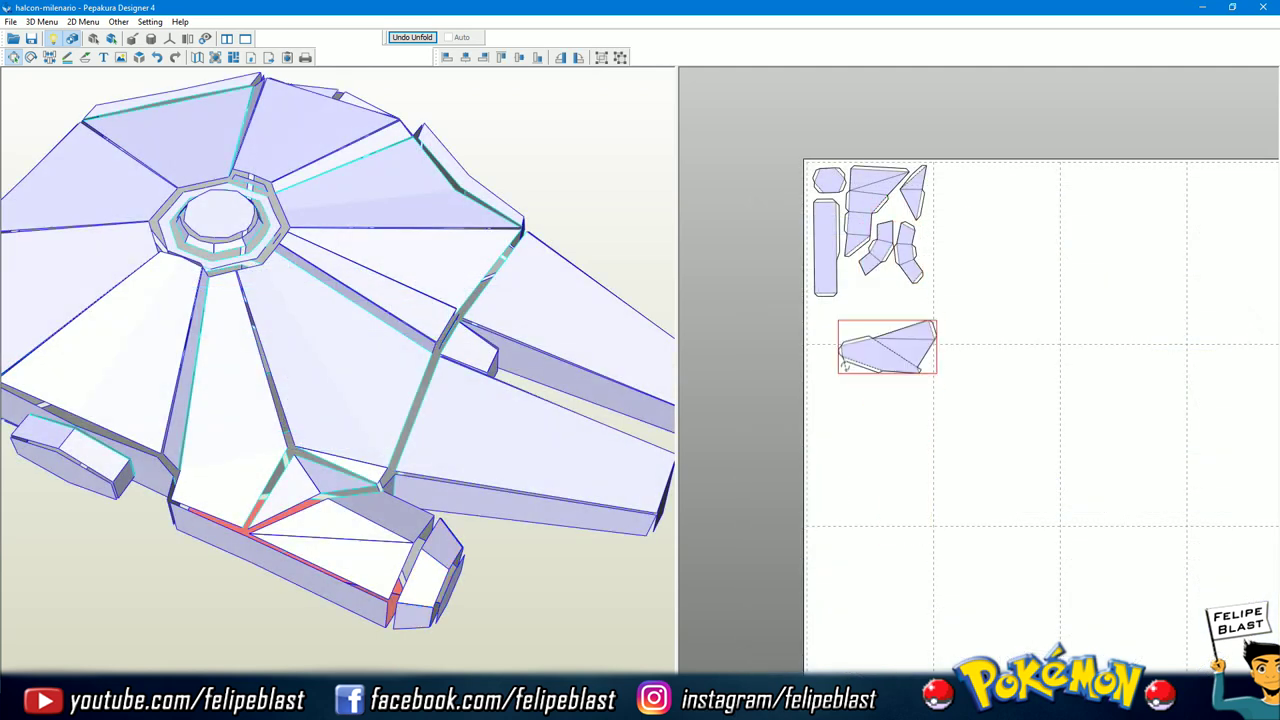
left_click_drag(911, 259, 898, 236)
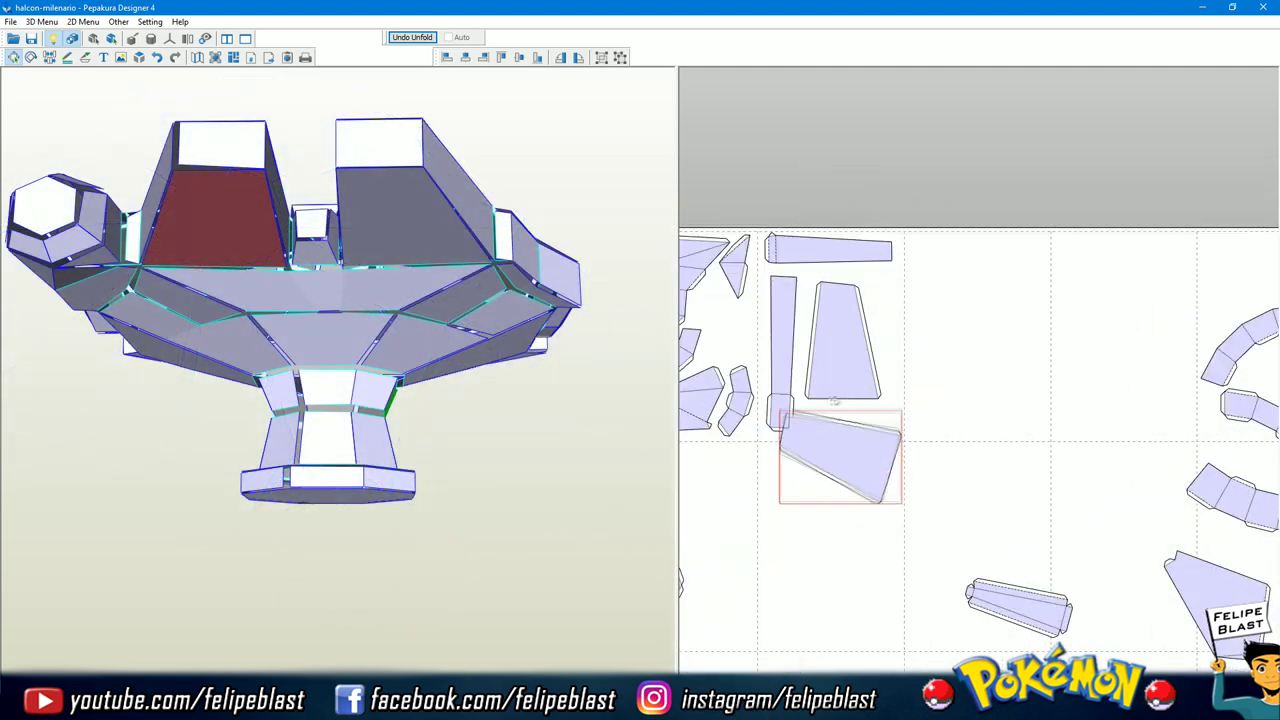
left_click_drag(955, 306, 990, 228)
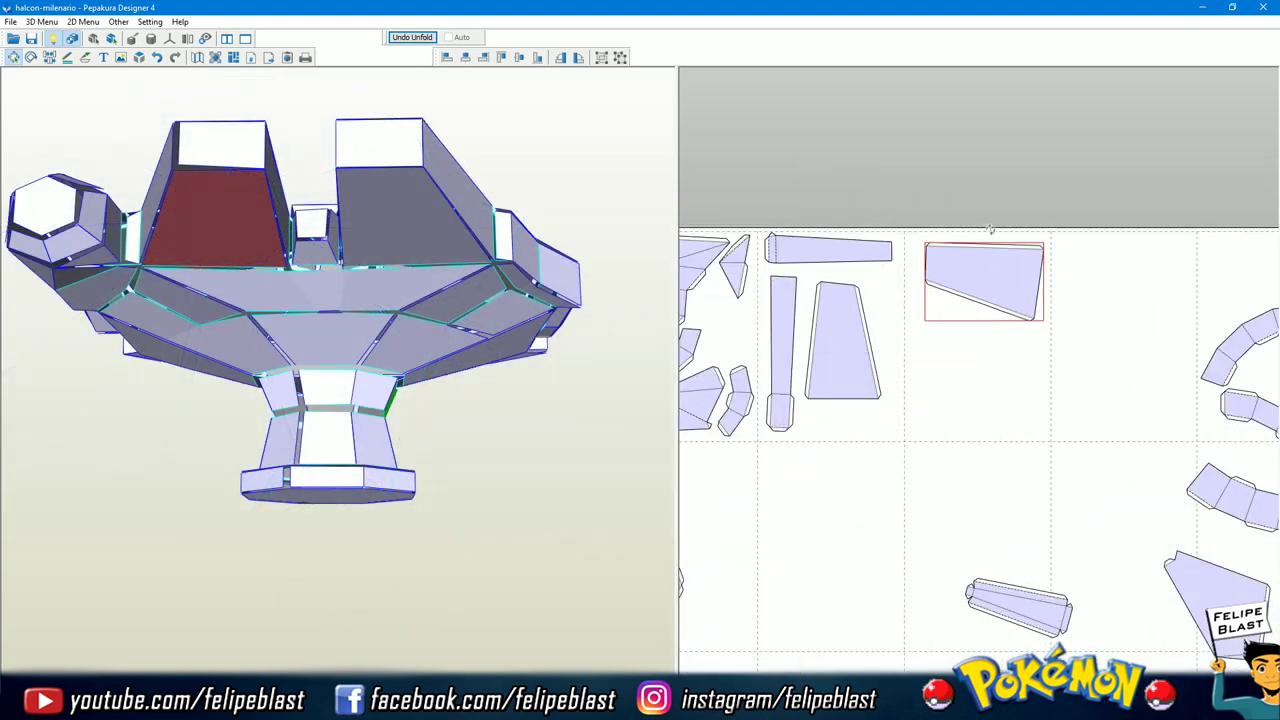
left_click(978, 286)
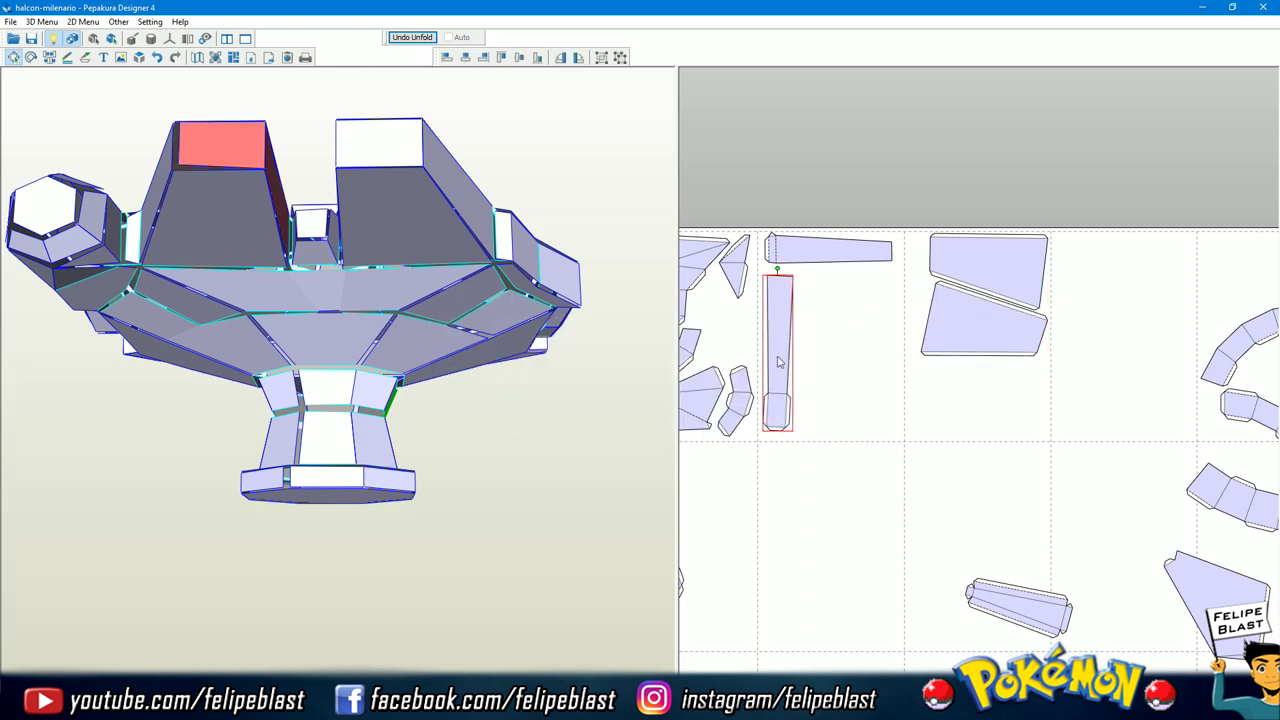
- Pack the trapezoid, long bar and coffin-shaped part tightly beside the cluster
left_click_drag(985, 320, 825, 397)
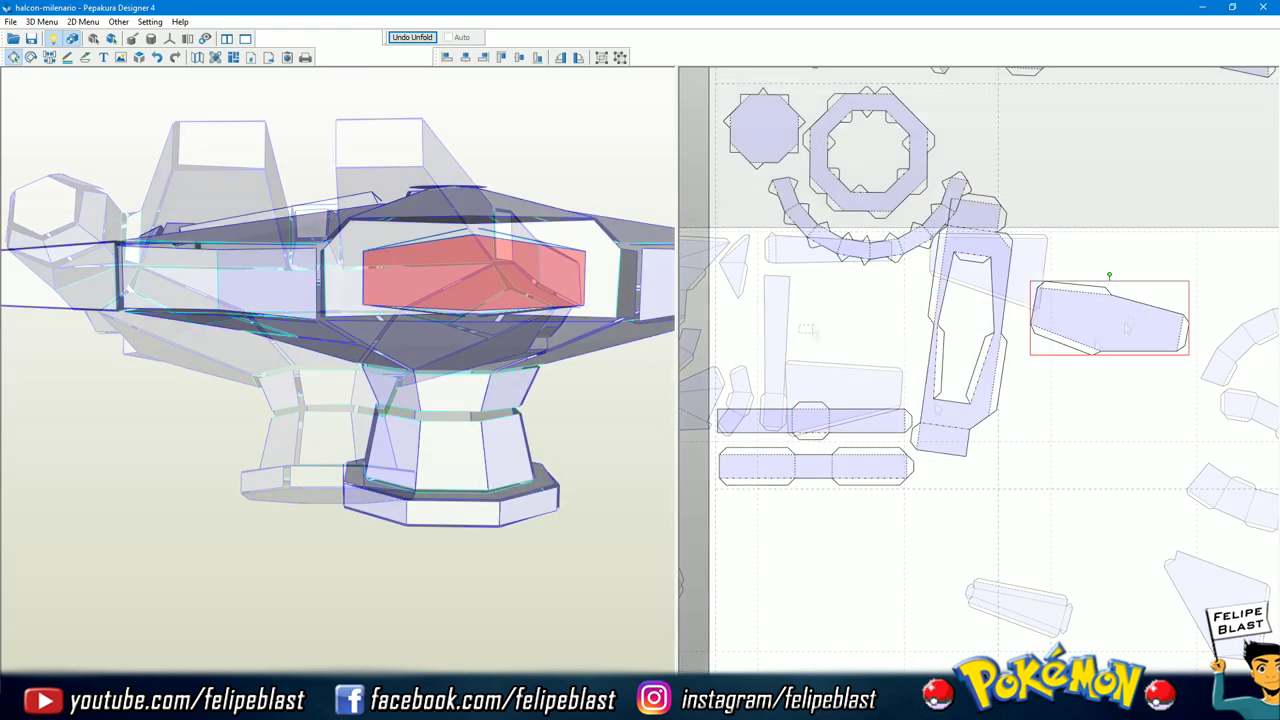
left_click_drag(927, 259, 753, 218)
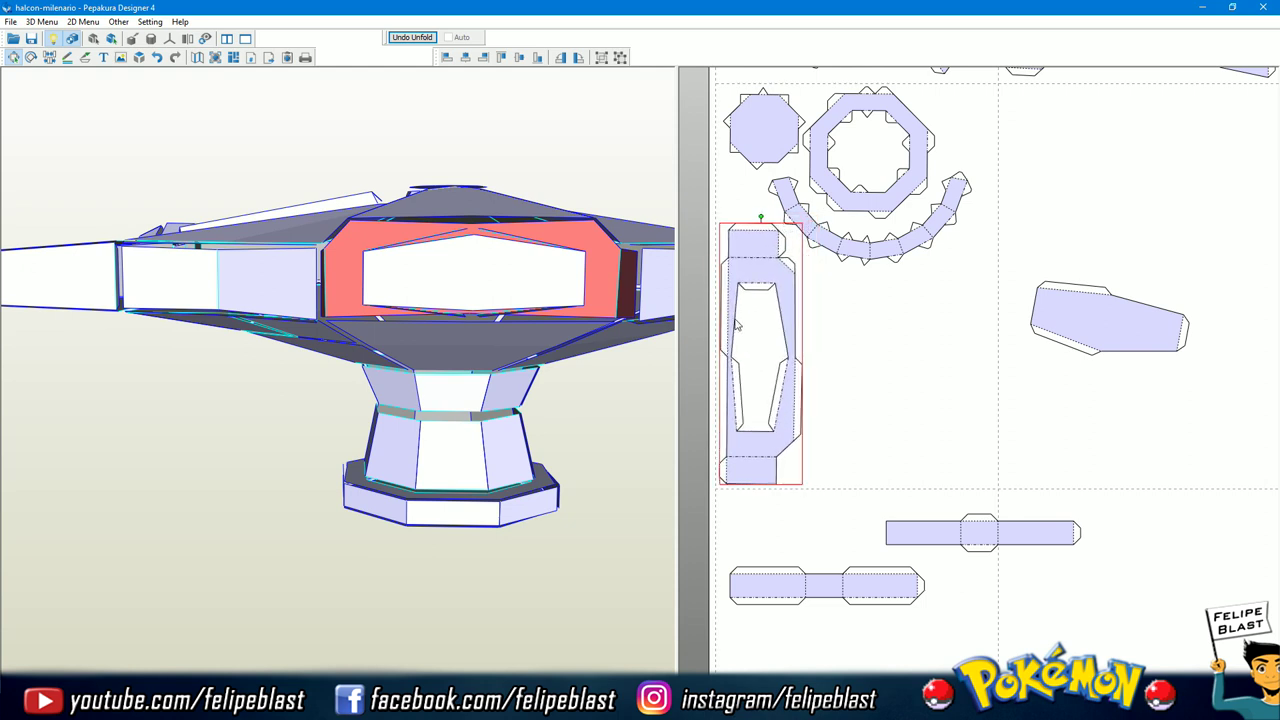
left_click_drag(983, 533, 940, 425)
left_click_drag(1110, 318, 863, 357)
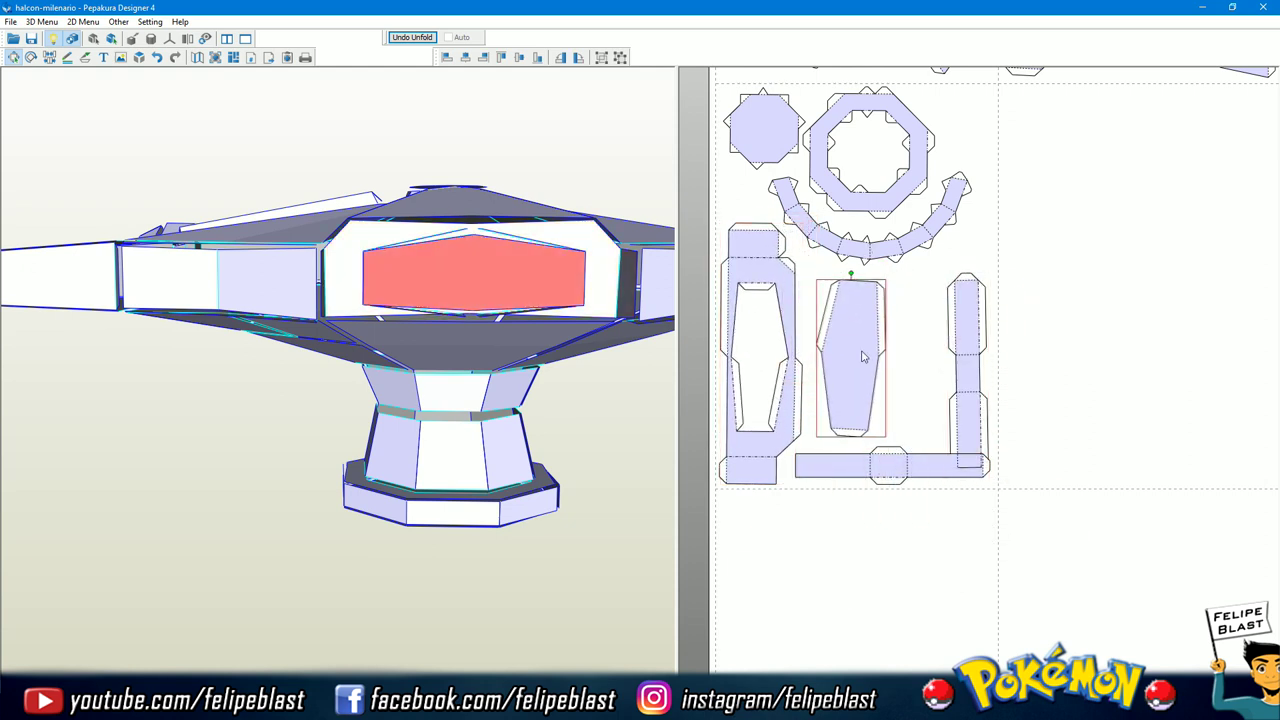
scroll(1077, 380, "down", 3)
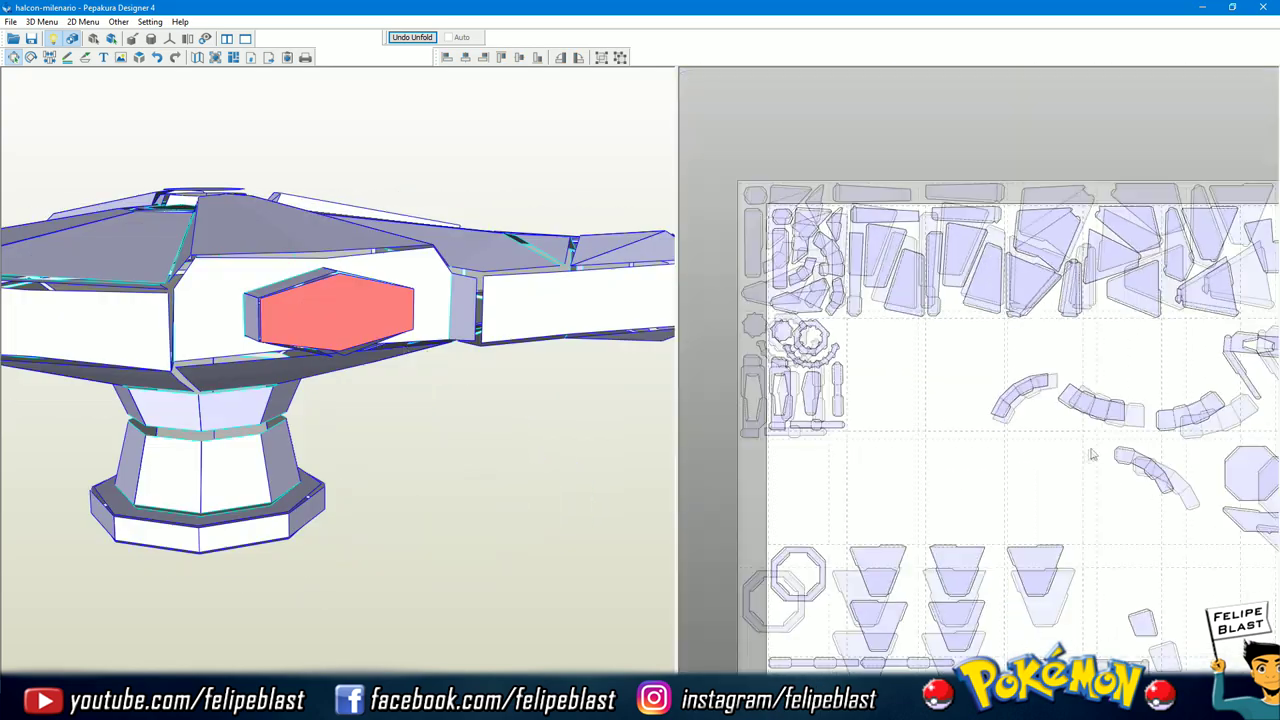
- Select parts and model faces to see where each piece belongs on the spaceship
left_click(1116, 335)
mouse_move(455, 455)
right_mouse_down()
mouse_move(300, 400)
mouse_move(340, 500)
right_mouse_up()
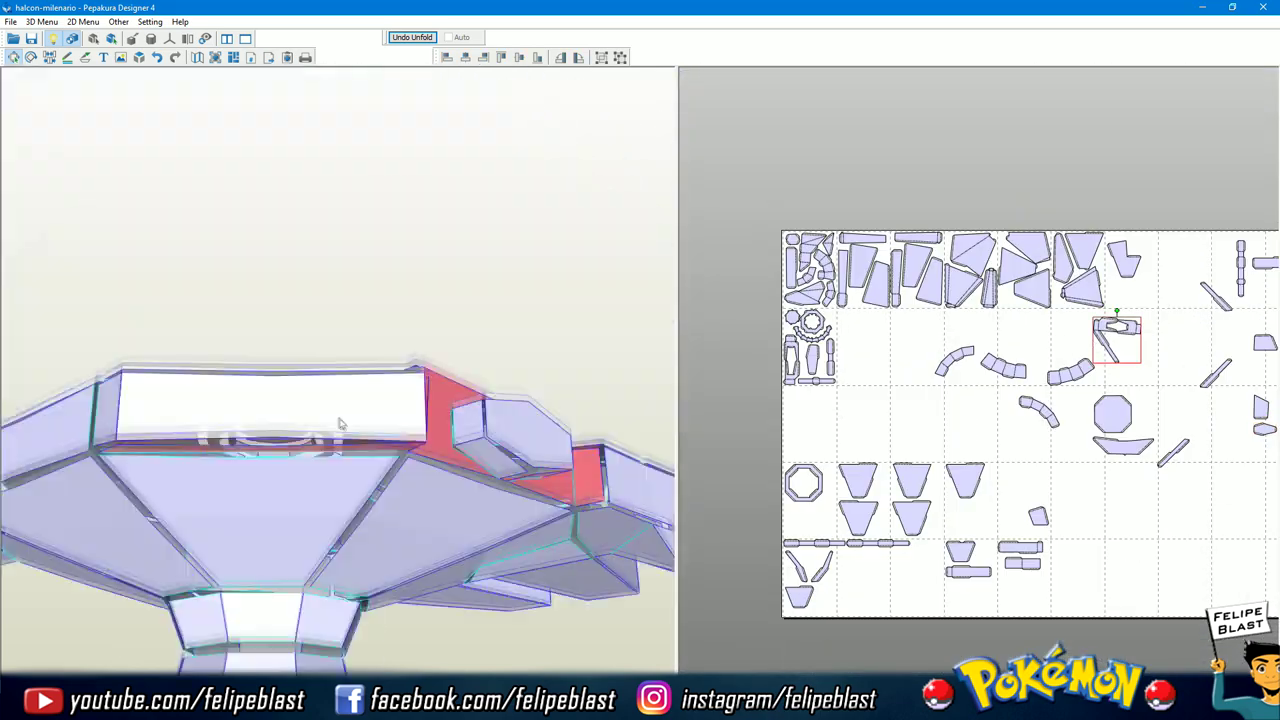
left_click(350, 517)
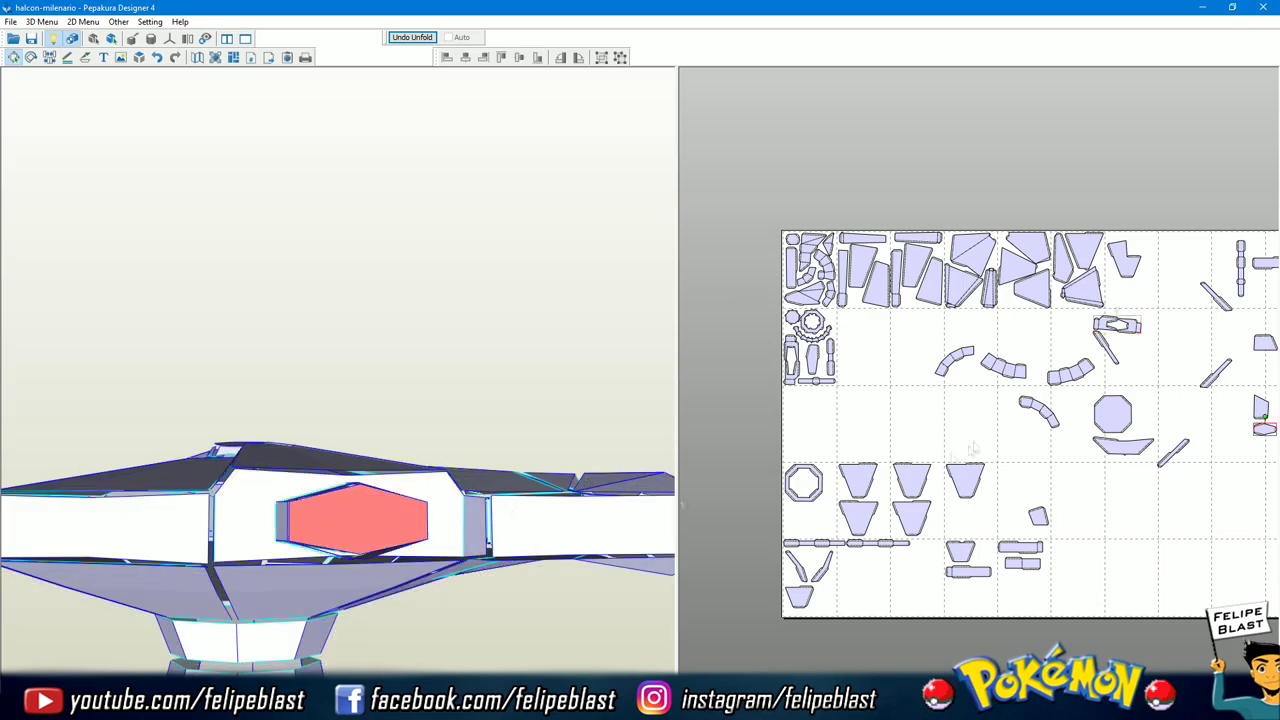
scroll(972, 449, "down", 2)
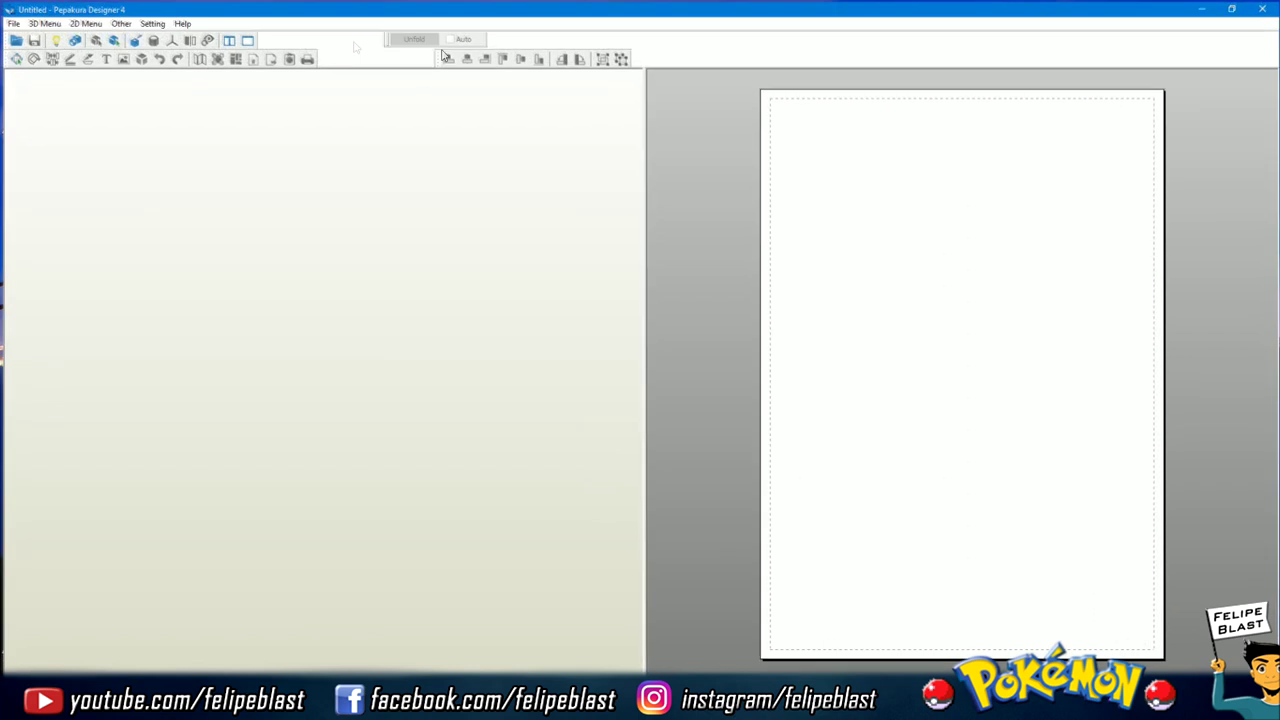
- Open halcon-milenario.obj and dismiss the coordinate prompt without flipping faces
left_click(12, 22)
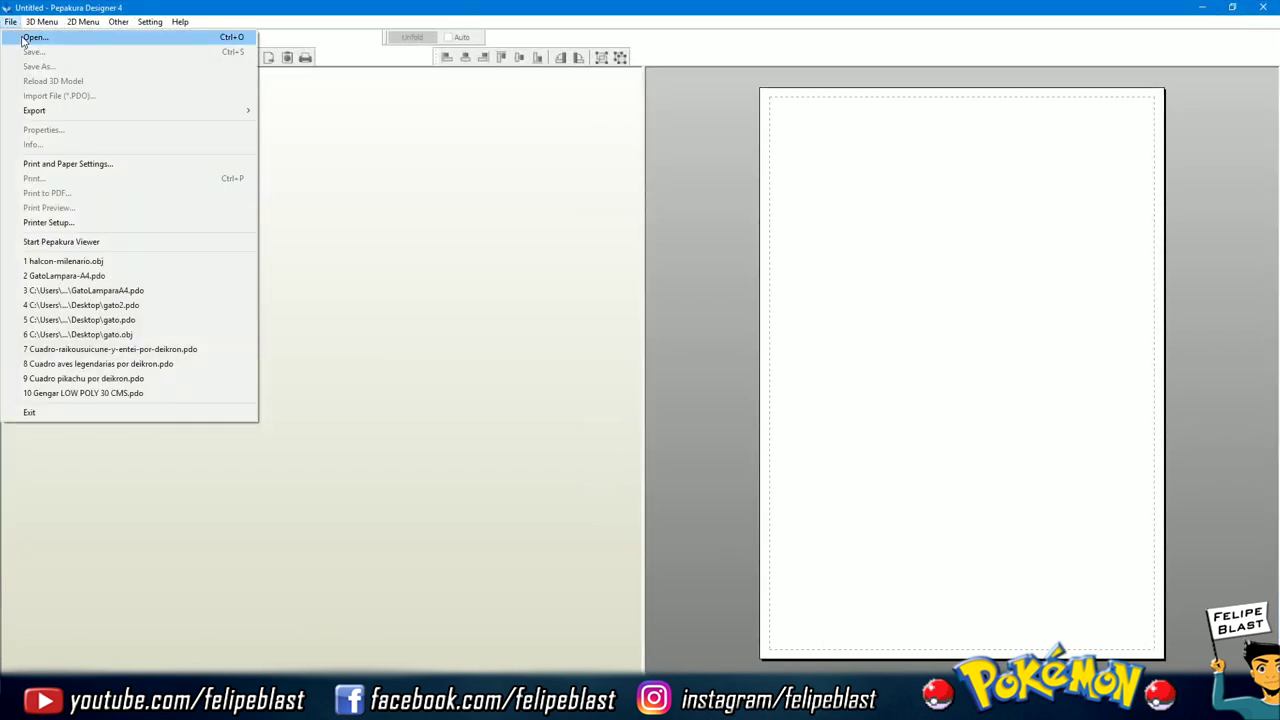
left_click(30, 48)
scroll(665, 420, "down", 2)
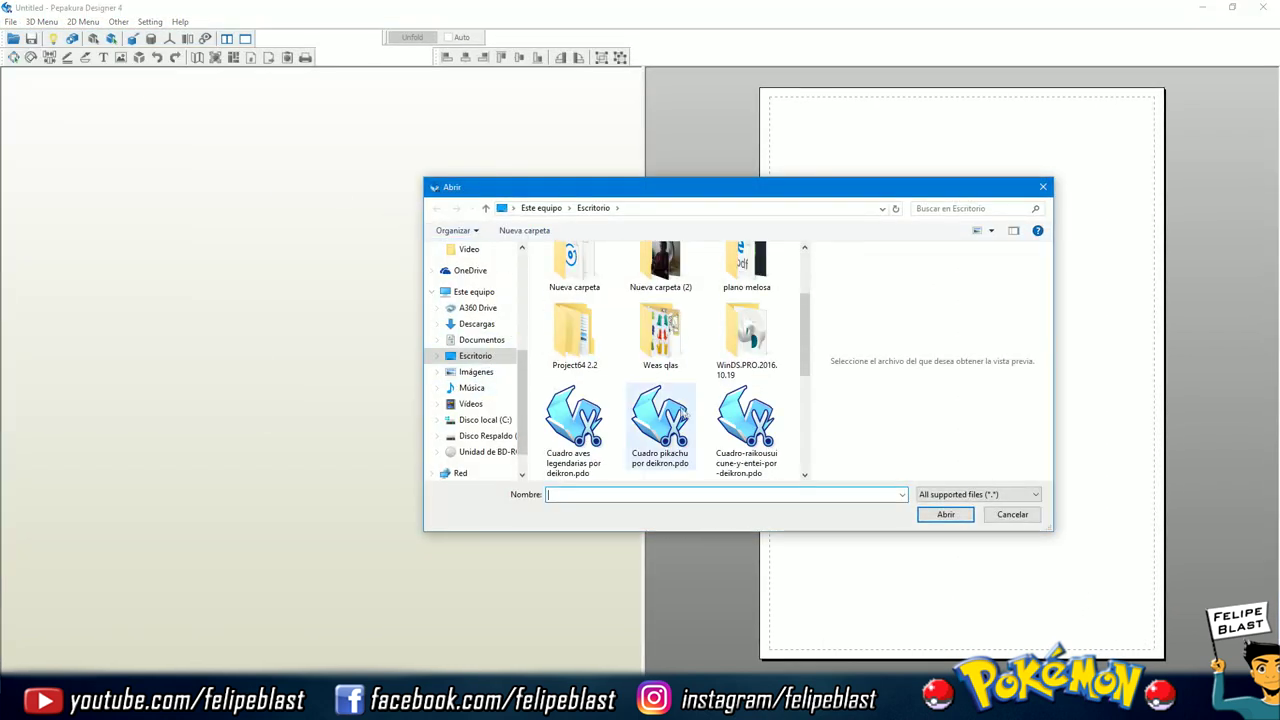
scroll(670, 430, "down", 1)
scroll(670, 428, "down", 1)
double_click(745, 430)
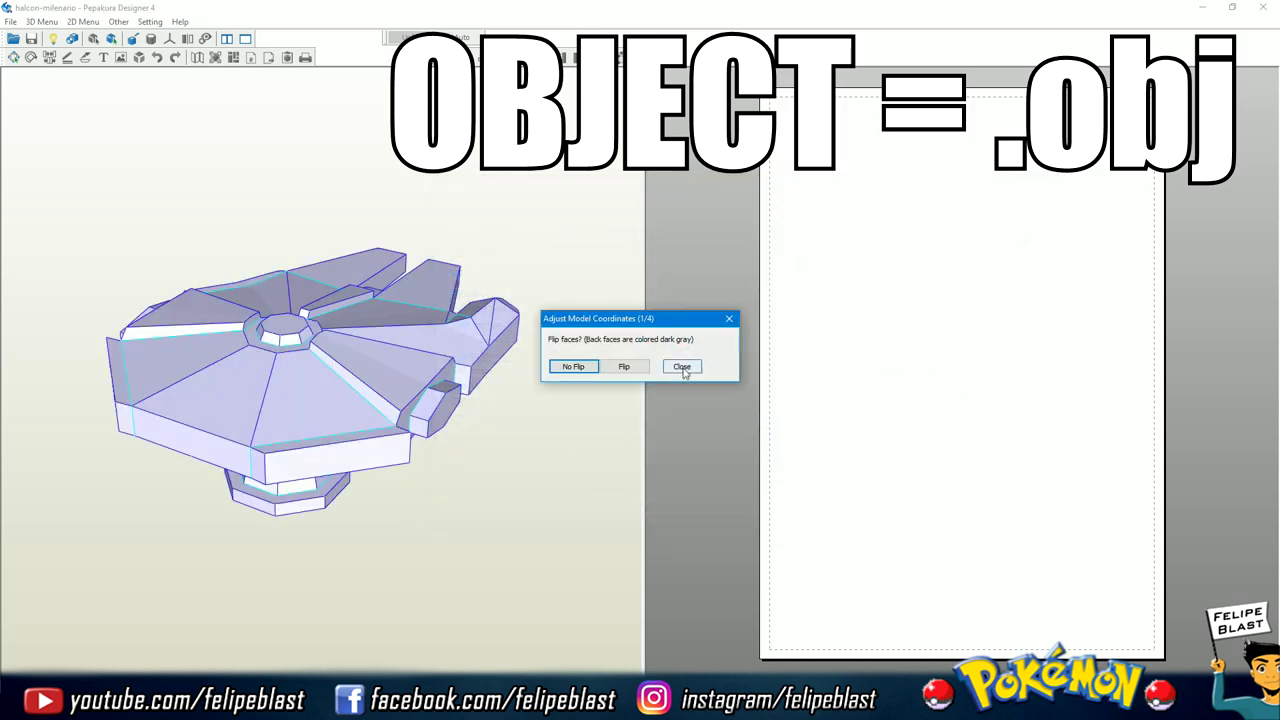
left_click(683, 369)
mouse_move(500, 395)
left_mouse_down()
mouse_move(385, 385)
mouse_move(213, 78)
left_mouse_up()
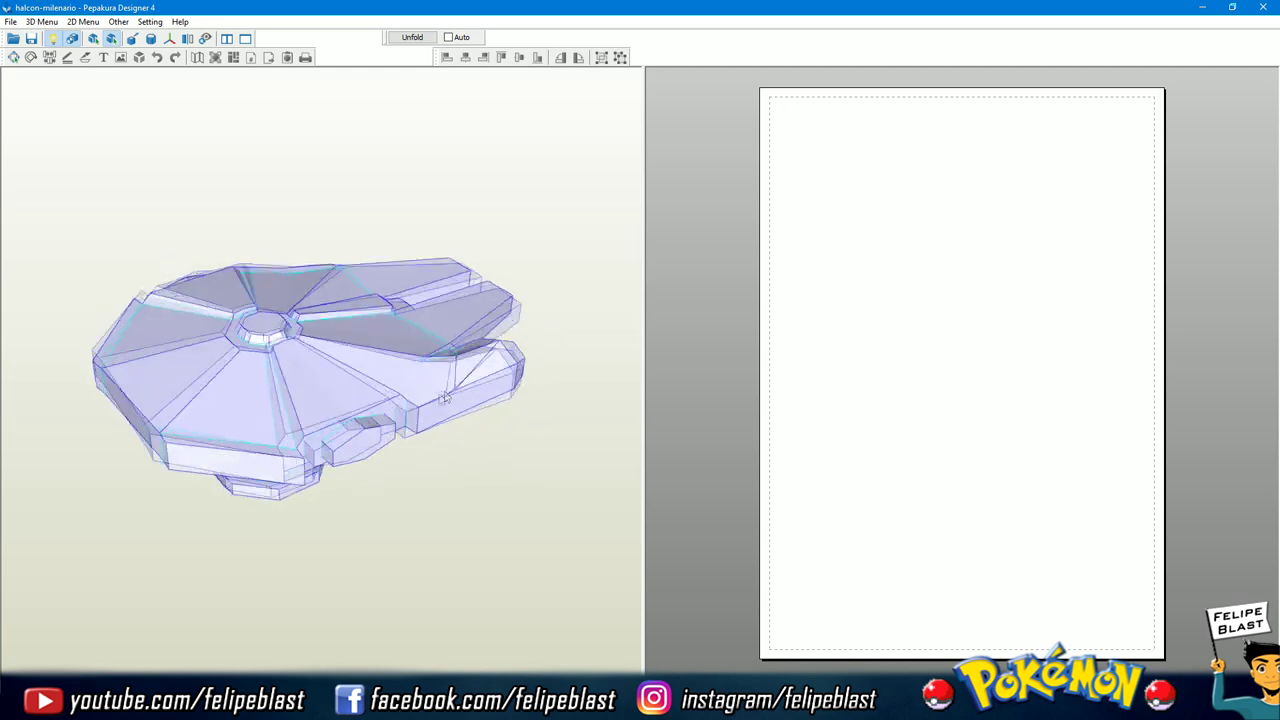
- Orbit and zoom the spaceship to a straight side view of its base
mouse_move(185, 127)
left_mouse_down()
mouse_move(331, 428)
mouse_move(371, 449)
left_mouse_up()
scroll(371, 449, "up", 2)
scroll(398, 515, "up", 2)
mouse_move(398, 515)
left_mouse_down()
mouse_move(249, 489)
mouse_move(363, 503)
left_mouse_up()
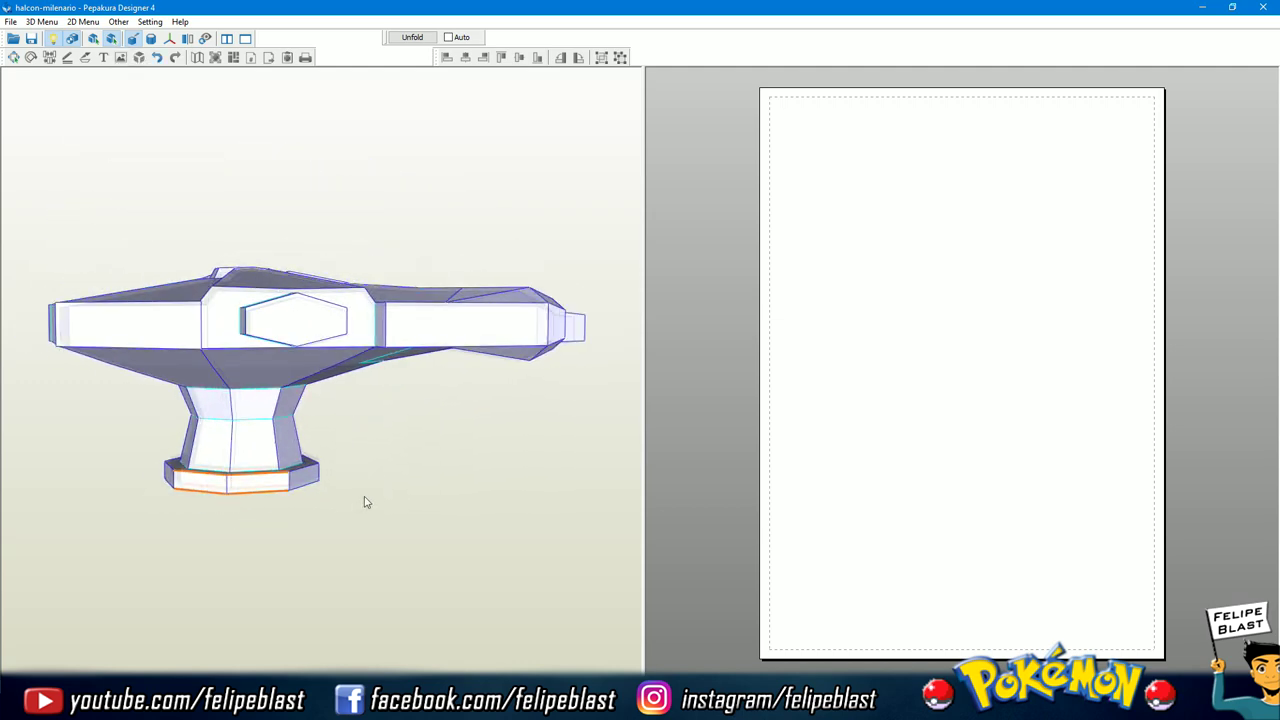
scroll(363, 503, "up", 2)
scroll(331, 509, "up", 1)
scroll(303, 457, "up", 2)
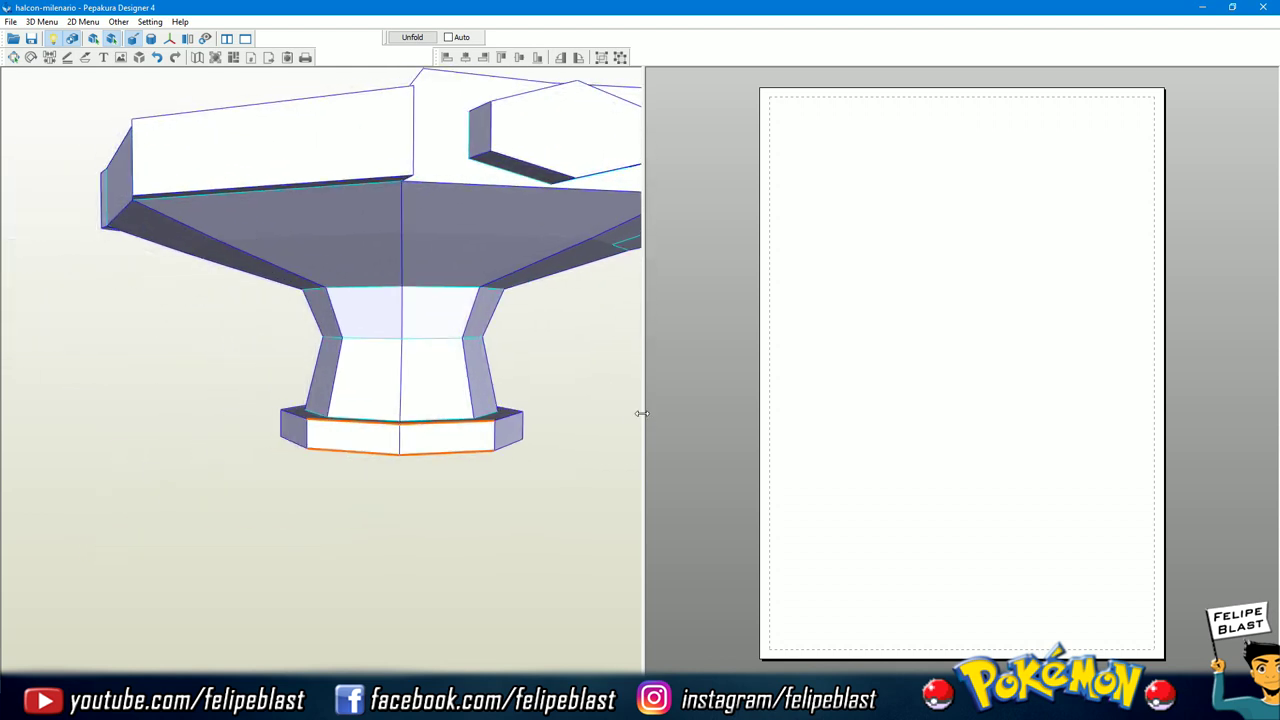
- Widen the 3D view pane and rotate to show the top of the base plate
left_click_drag(819, 409, 830, 410)
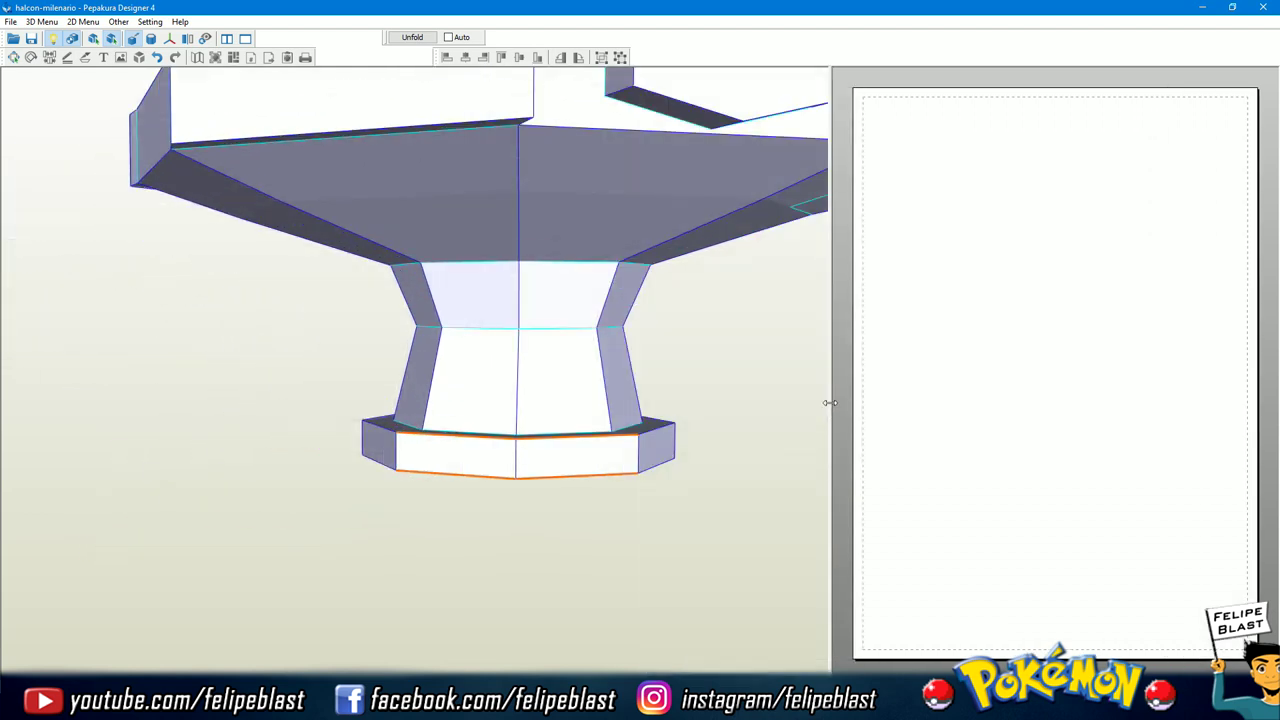
left_click_drag(923, 402, 925, 402)
mouse_move(694, 423)
left_mouse_down()
mouse_move(674, 429)
mouse_move(640, 483)
mouse_move(537, 449)
mouse_move(406, 450)
left_mouse_up()
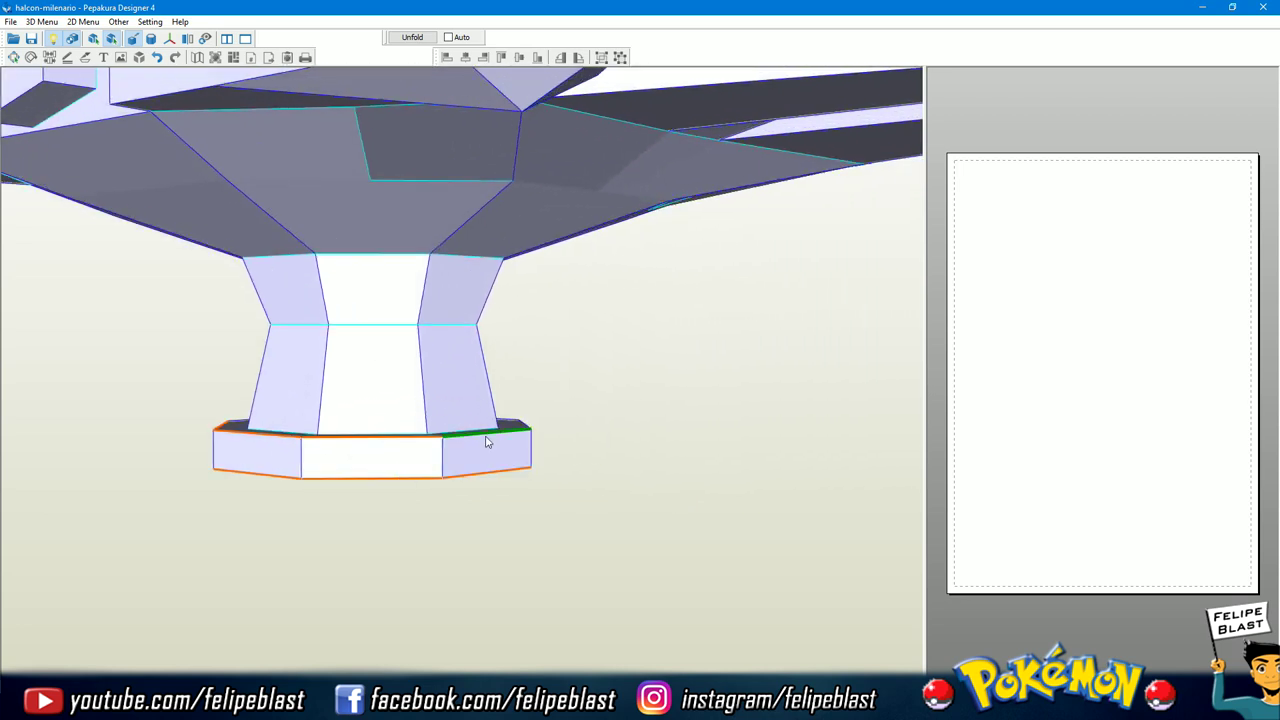
mouse_move(572, 473)
left_mouse_down()
mouse_move(386, 477)
mouse_move(560, 482)
mouse_move(574, 508)
left_mouse_up()
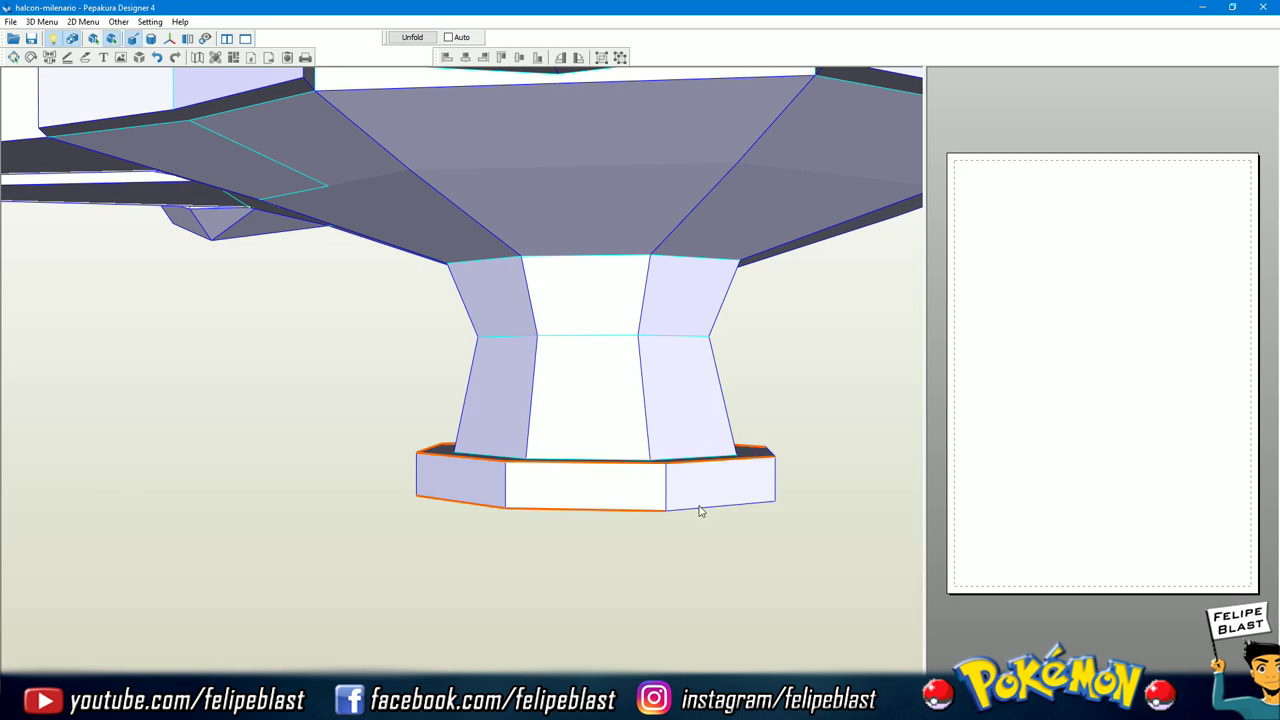
left_click_drag(802, 497, 440, 510)
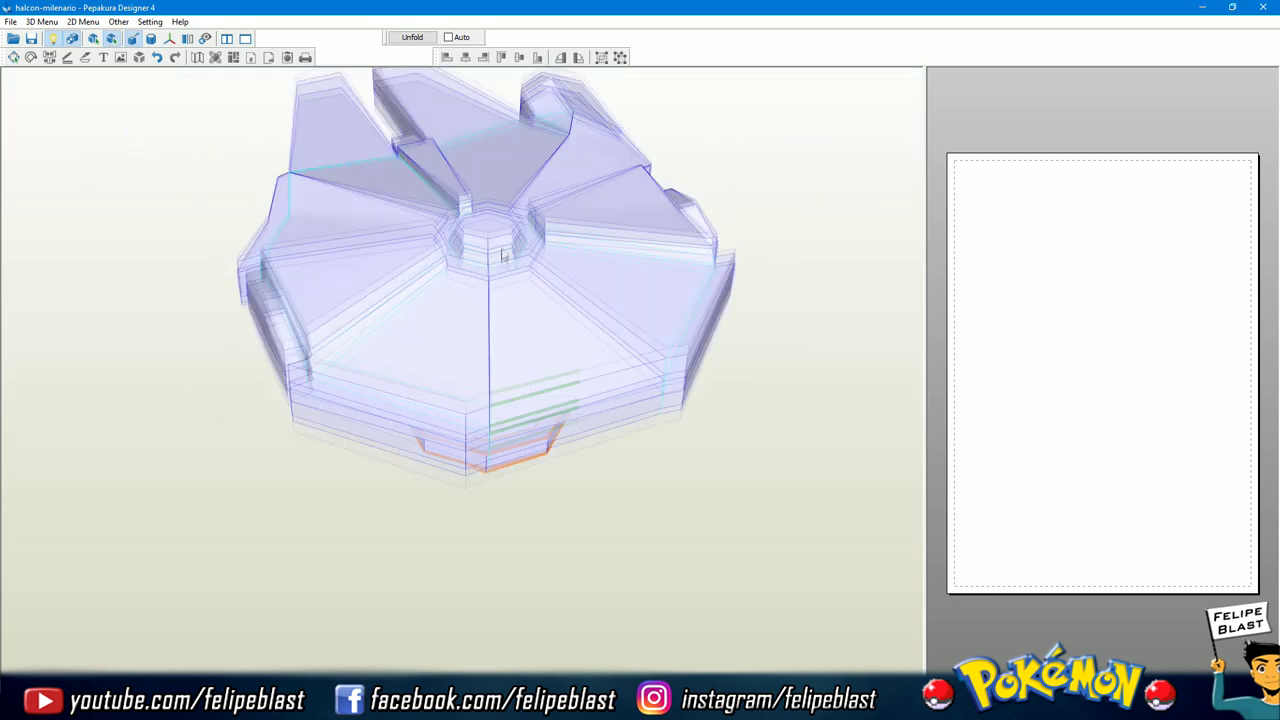
- Orbit the Falcon model to inspect its pedestal, underside and top
left_click_drag(455, 428, 540, 200)
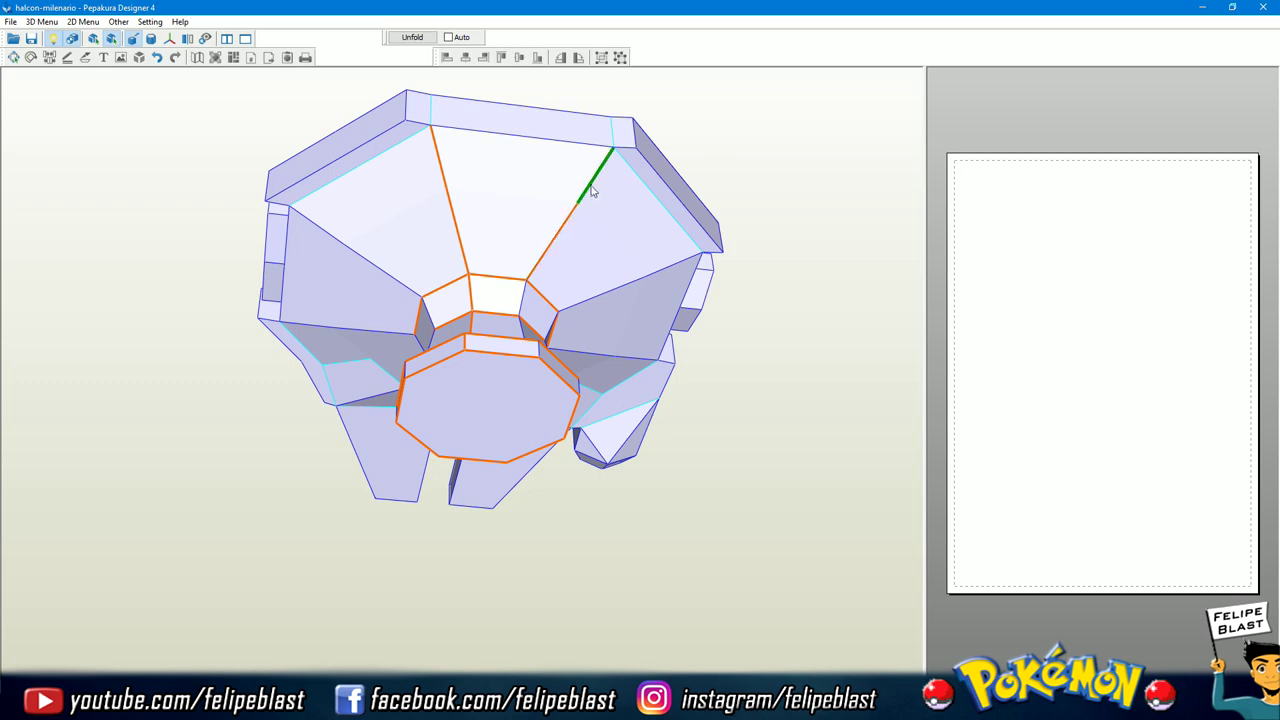
left_click_drag(397, 159, 474, 145)
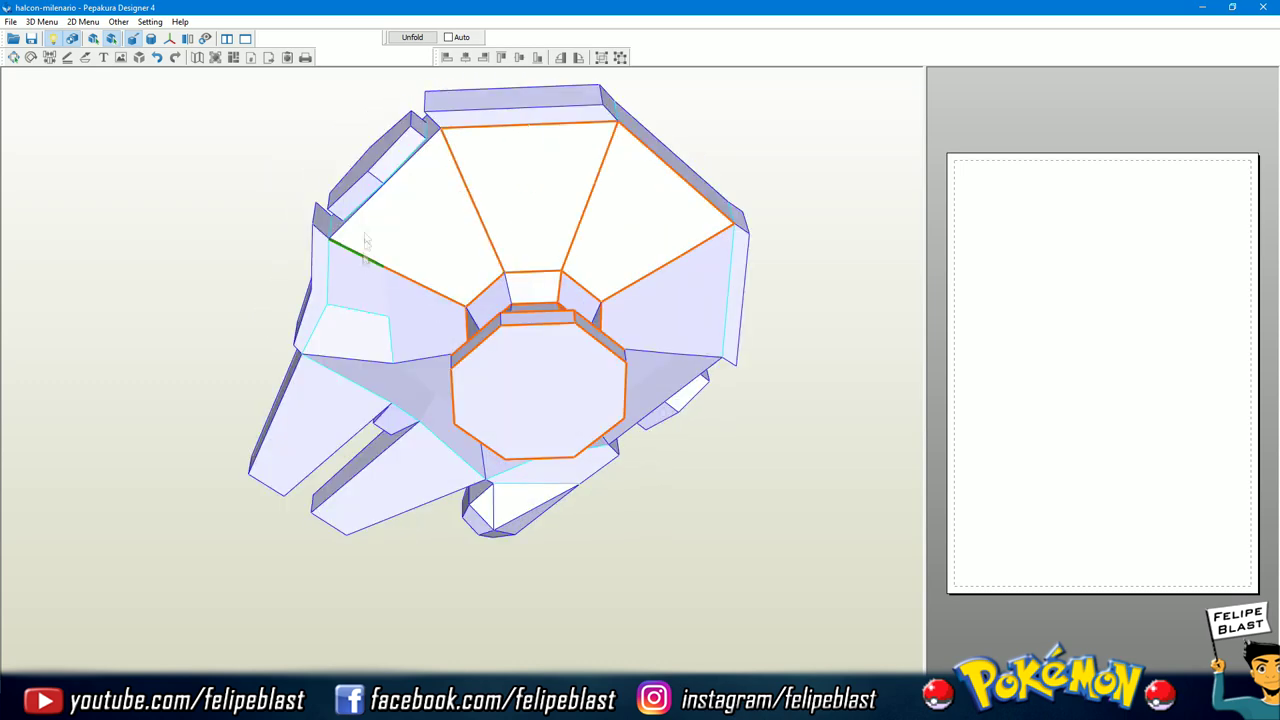
left_click_drag(366, 241, 497, 345)
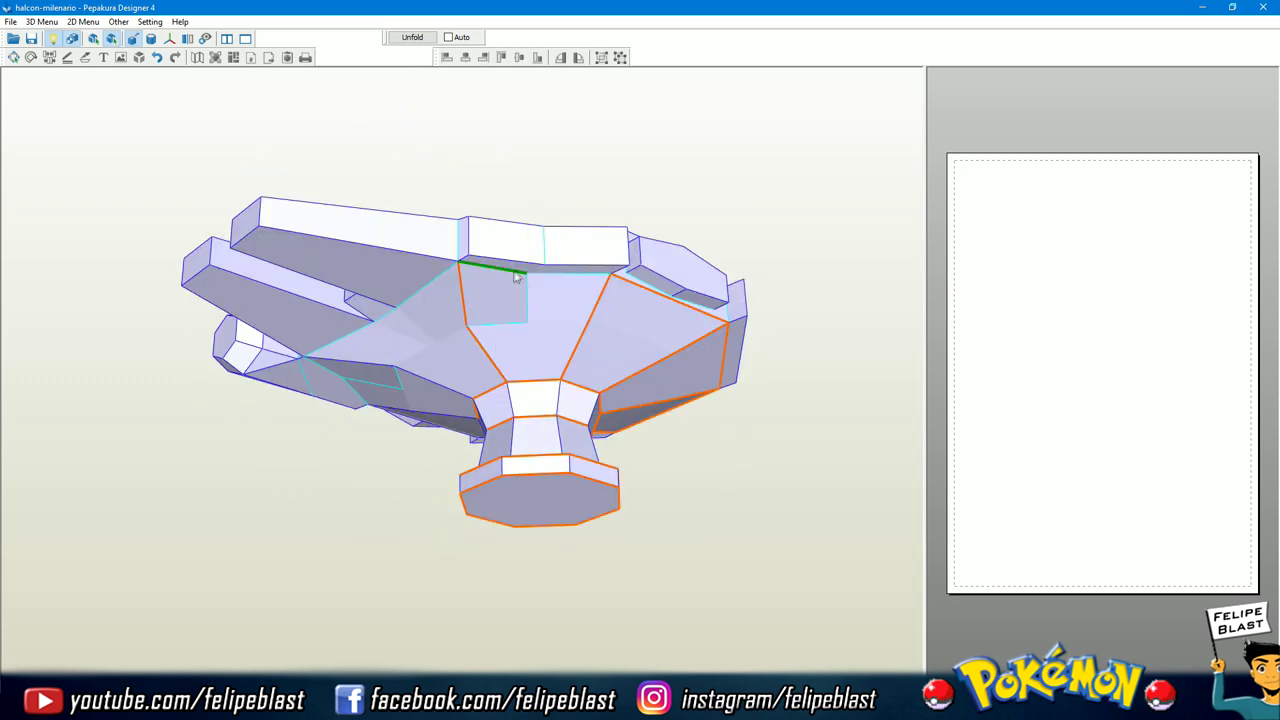
left_click_drag(561, 327, 491, 353)
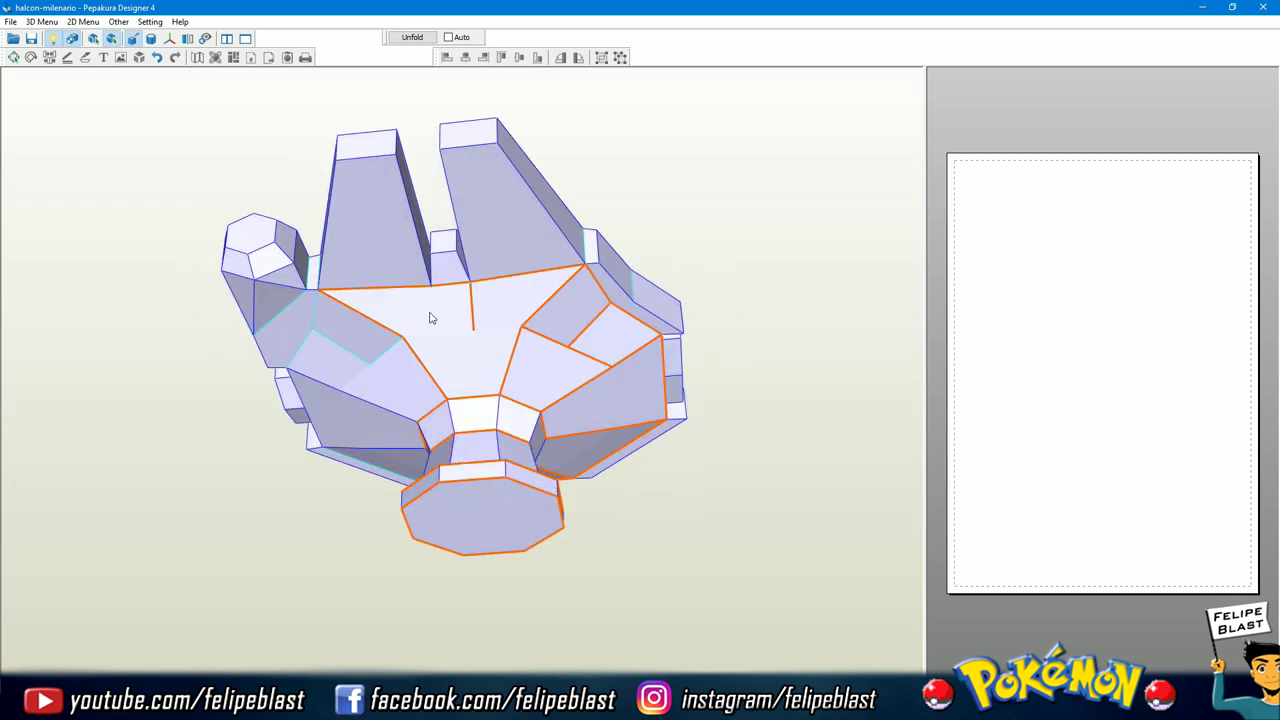
mouse_move(455, 330)
left_mouse_down()
mouse_move(468, 283)
mouse_move(637, 340)
mouse_move(650, 415)
mouse_move(660, 400)
mouse_move(490, 305)
left_mouse_up()
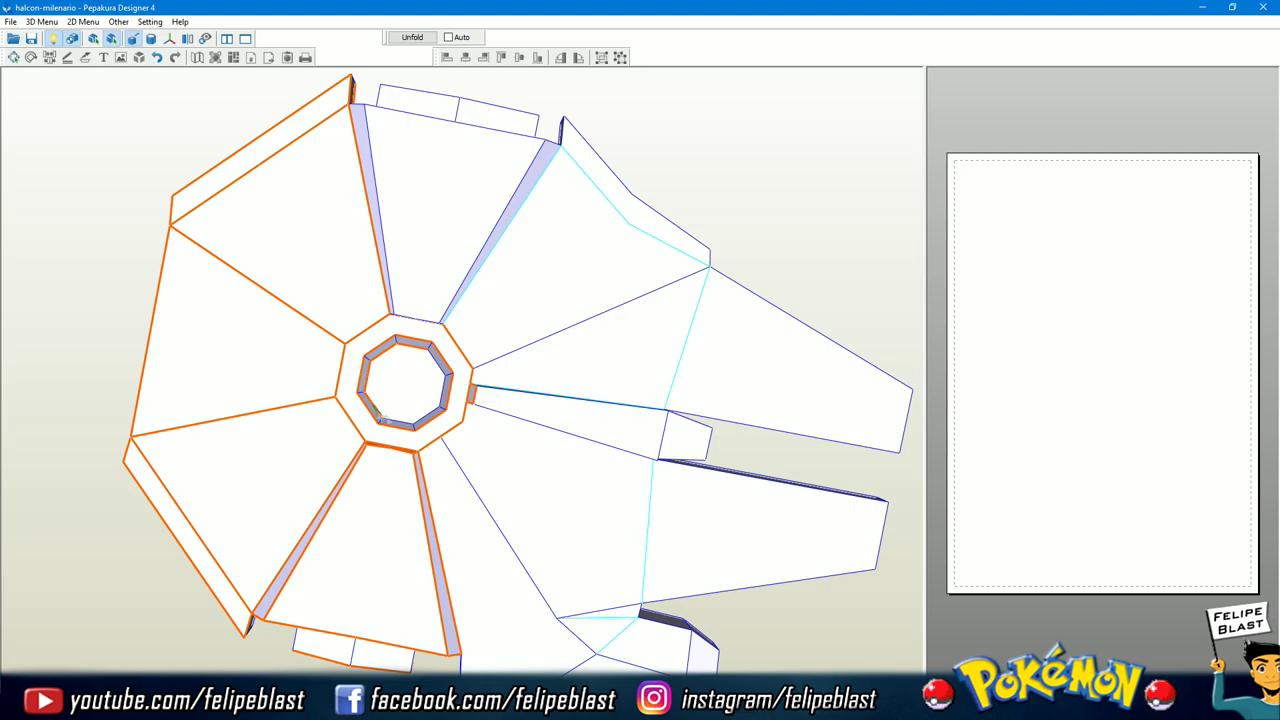
left_click_drag(432, 376, 581, 456)
mouse_move(487, 477)
left_mouse_down()
mouse_move(529, 480)
mouse_move(510, 560)
mouse_move(567, 550)
mouse_move(348, 430)
mouse_move(571, 323)
mouse_move(586, 366)
mouse_move(478, 320)
mouse_move(567, 440)
left_mouse_up()
- Flip the Falcon to its underside, then turn the cat model and open Parts Layout
mouse_move(670, 335)
left_mouse_down()
mouse_move(250, 450)
mouse_move(129, 443)
mouse_move(142, 295)
mouse_move(100, 360)
mouse_move(182, 302)
mouse_move(357, 508)
left_mouse_up()
left_click_drag(333, 577, 183, 252)
mouse_move(262, 218)
left_mouse_down()
mouse_move(243, 286)
mouse_move(126, 357)
mouse_move(200, 366)
mouse_move(130, 370)
mouse_move(120, 456)
mouse_move(150, 450)
left_mouse_up()
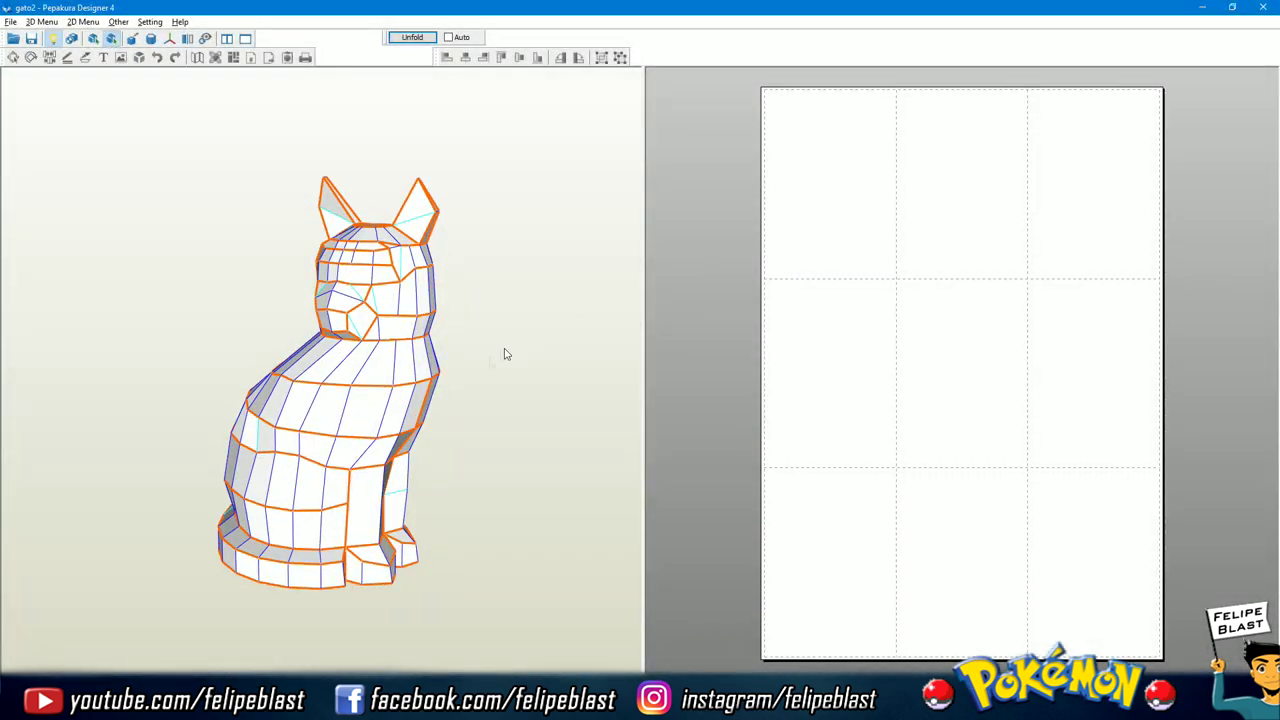
mouse_move(505, 354)
left_mouse_down()
mouse_move(480, 374)
mouse_move(423, 371)
mouse_move(510, 386)
mouse_move(499, 166)
left_mouse_up()
left_click(410, 38)
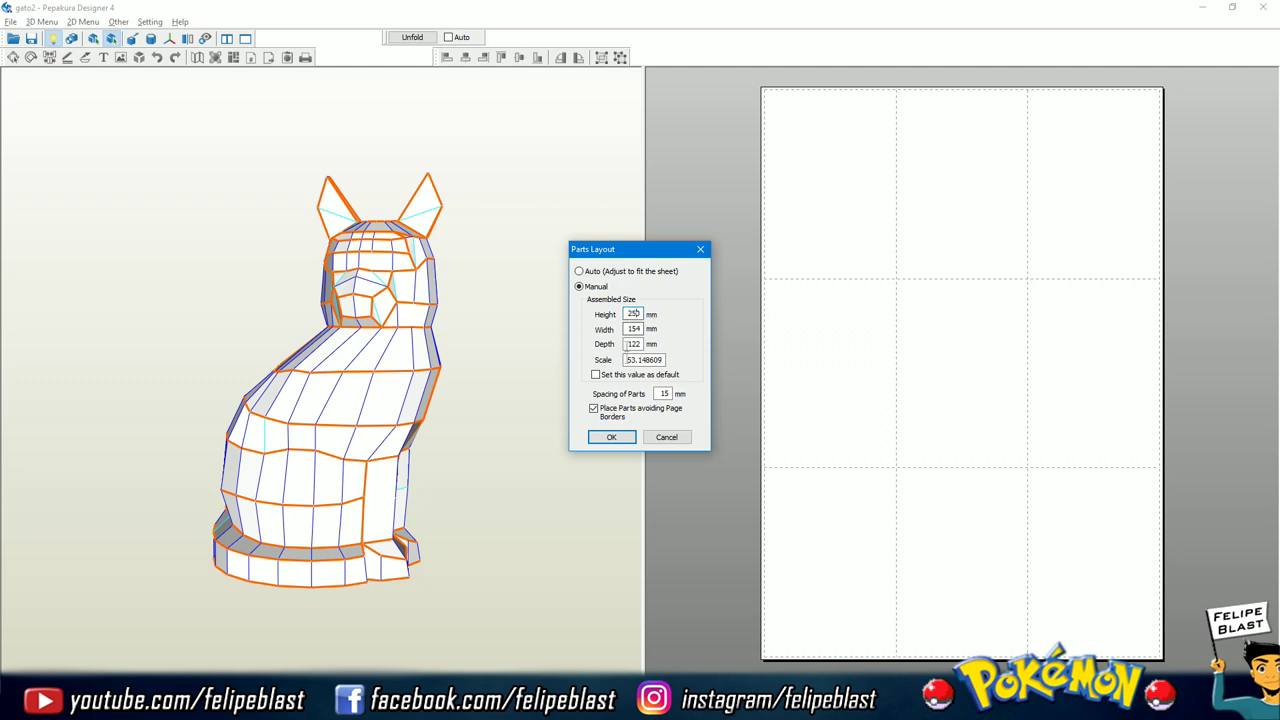
- Unfold the cat at 250 mm height onto the printable sheets
left_click(613, 438)
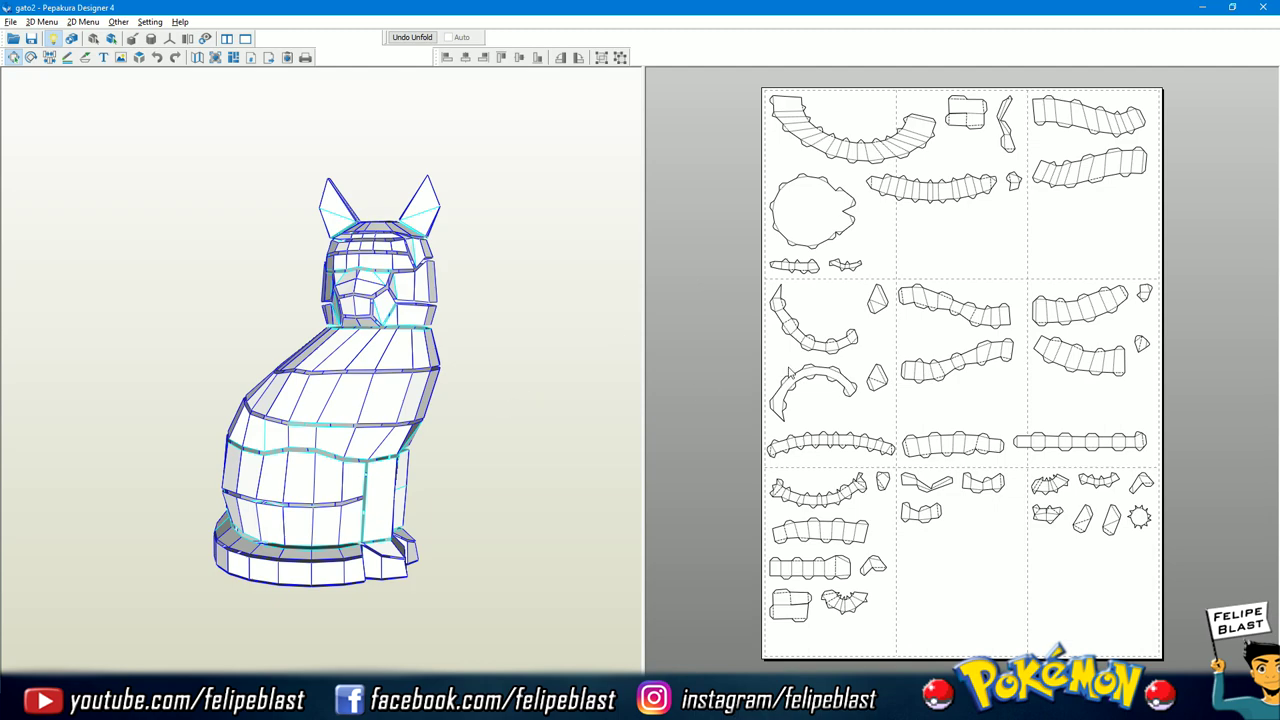
scroll(790, 373, "up", 1)
scroll(800, 291, "down", 1)
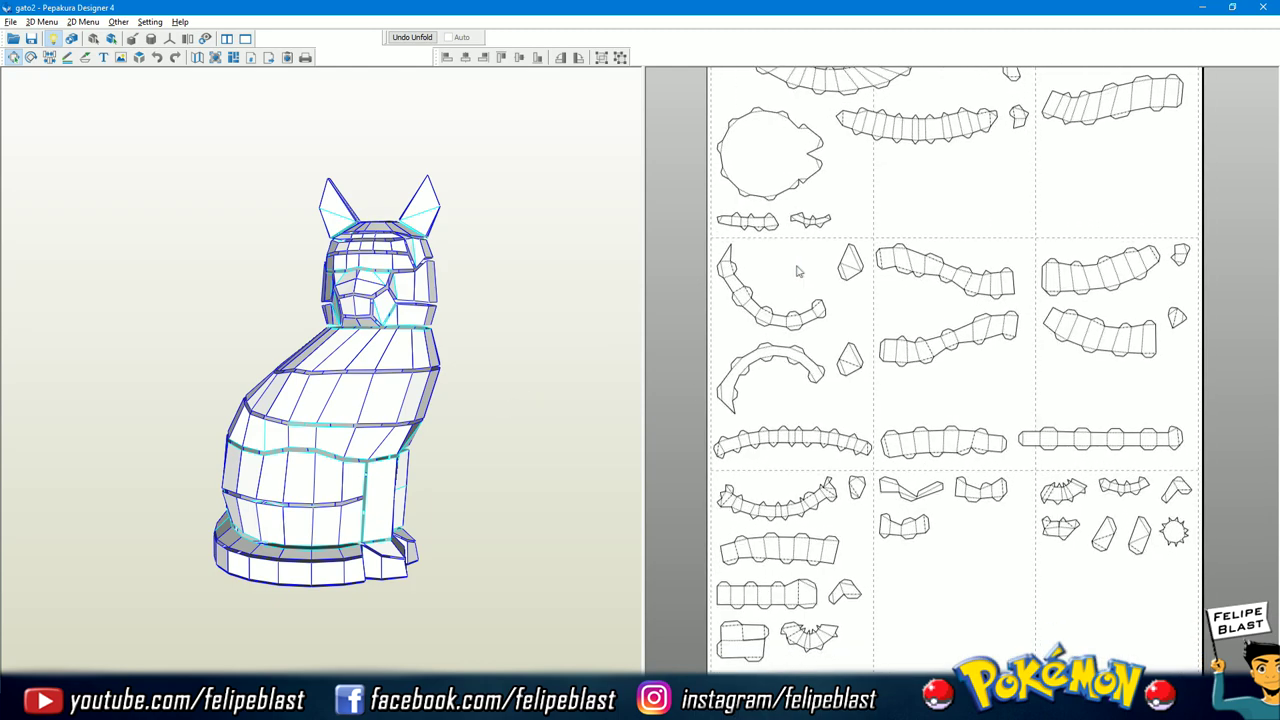
scroll(820, 330, "down", 1)
scroll(915, 510, "up", 1)
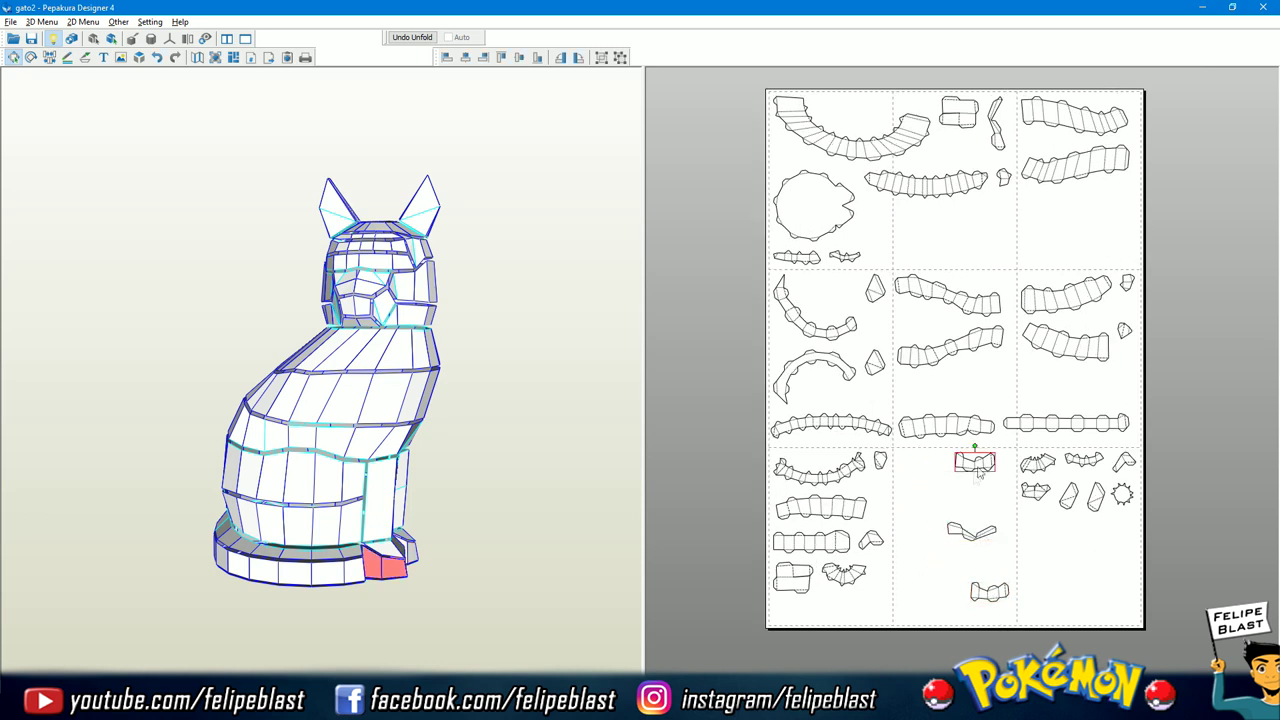
- Move the arc, circular parts, wavy bands and rectangular pieces into the right-hand column
left_click_drag(853, 153, 1153, 591)
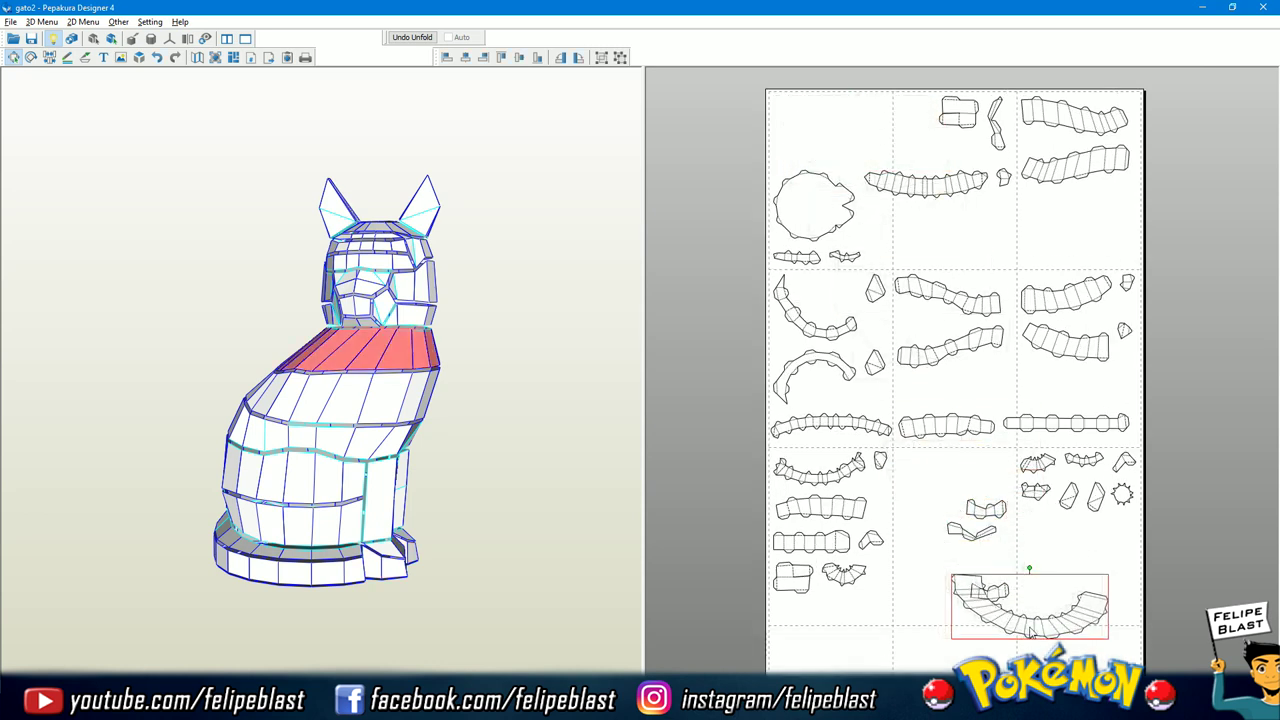
left_click_drag(818, 220, 1227, 335)
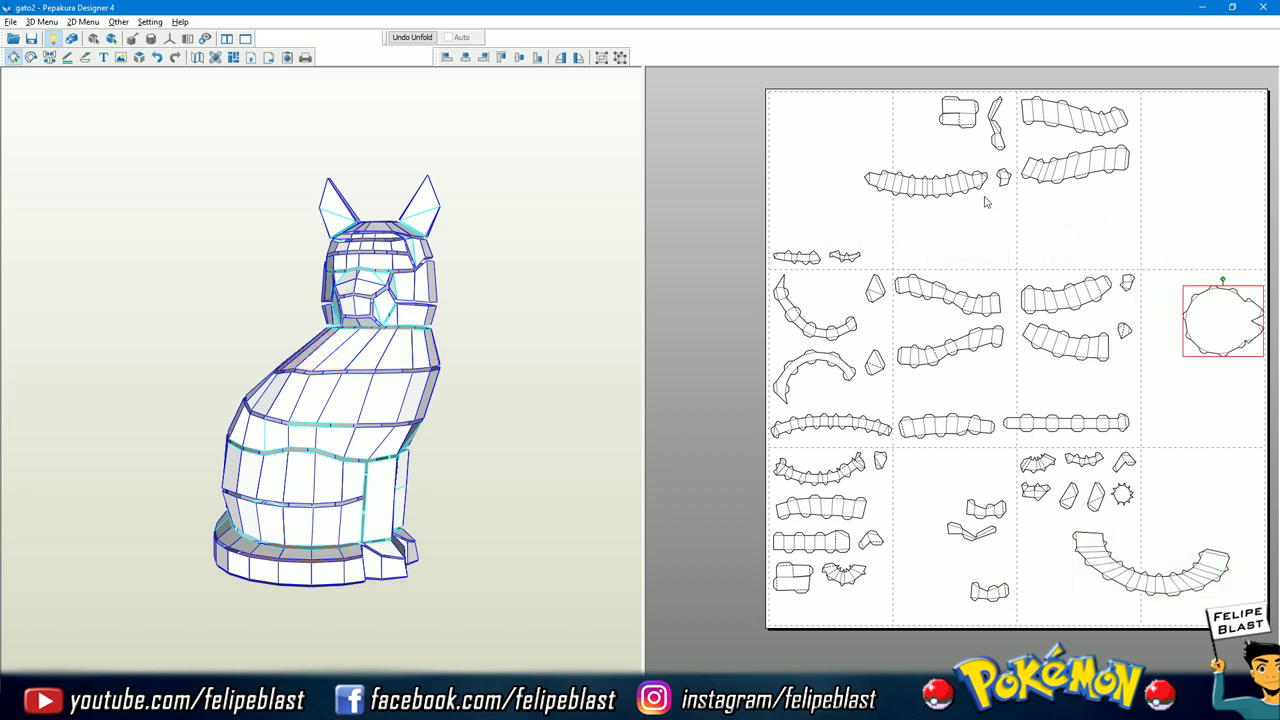
left_click_drag(931, 191, 1208, 251)
left_click_drag(1075, 177, 1214, 180)
left_click_drag(1075, 118, 1198, 124)
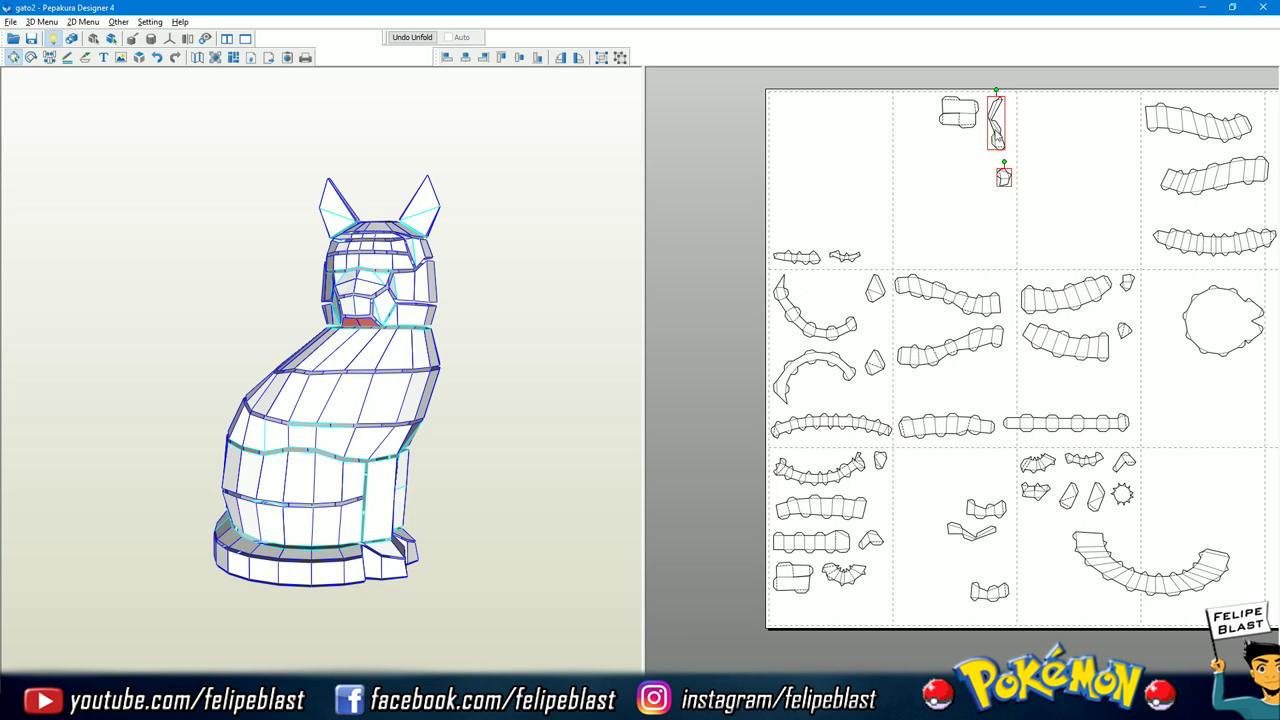
left_click_drag(996, 130, 1162, 391)
left_click_drag(965, 121, 1198, 392)
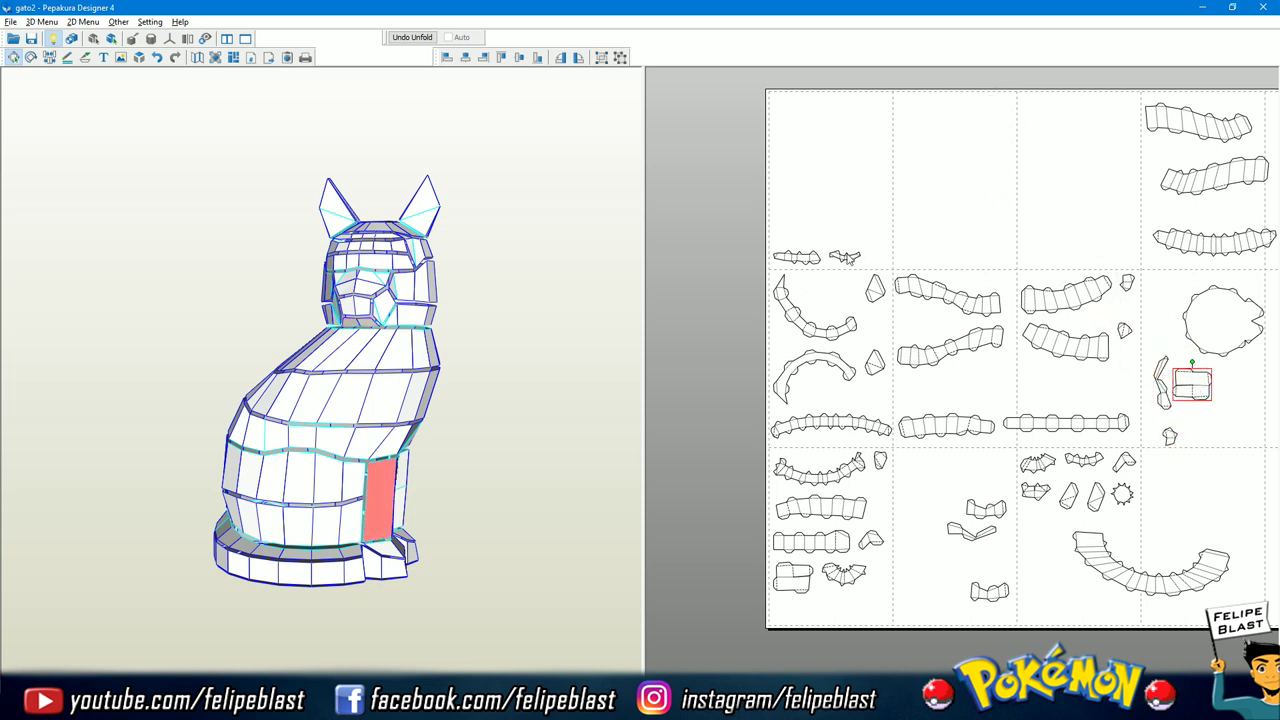
mouse_move(840, 262)
left_mouse_down()
mouse_move(1022, 390)
mouse_move(951, 105)
left_mouse_up()
left_click_drag(971, 528, 913, 147)
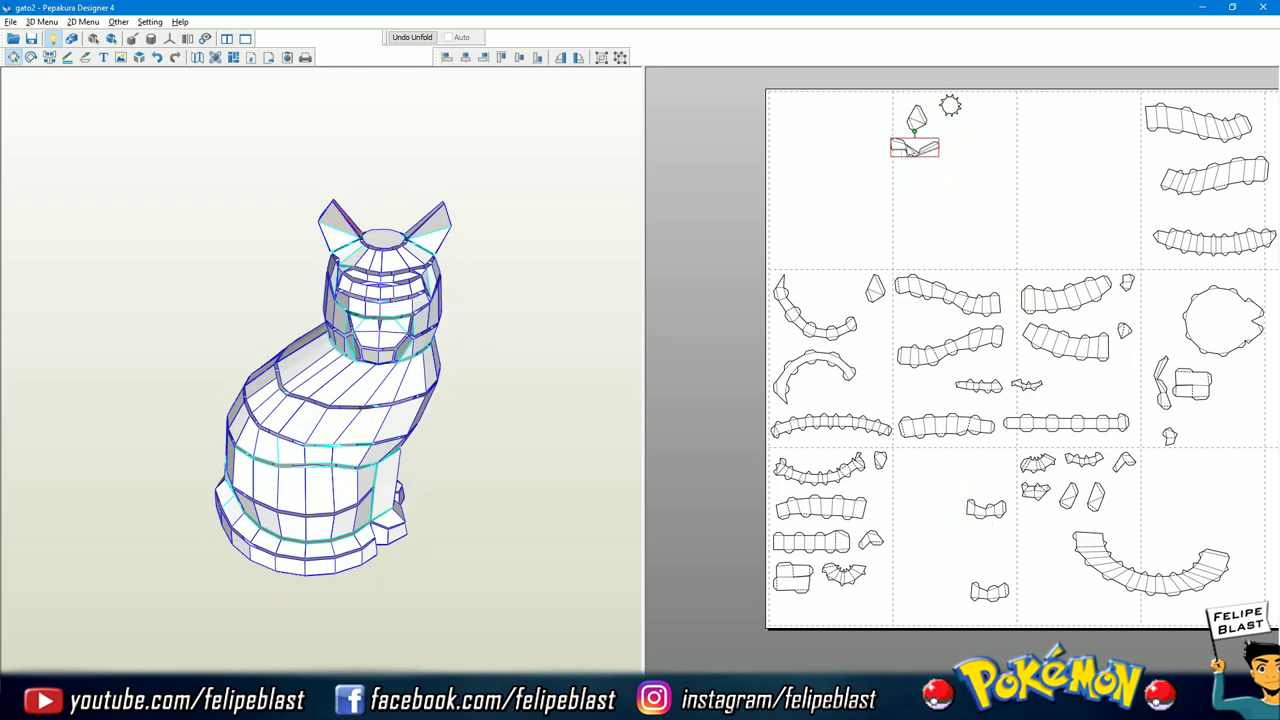
- Gather the ear pieces, ring piece and small head parts into the empty top cell
scroll(414, 343, "up", 5)
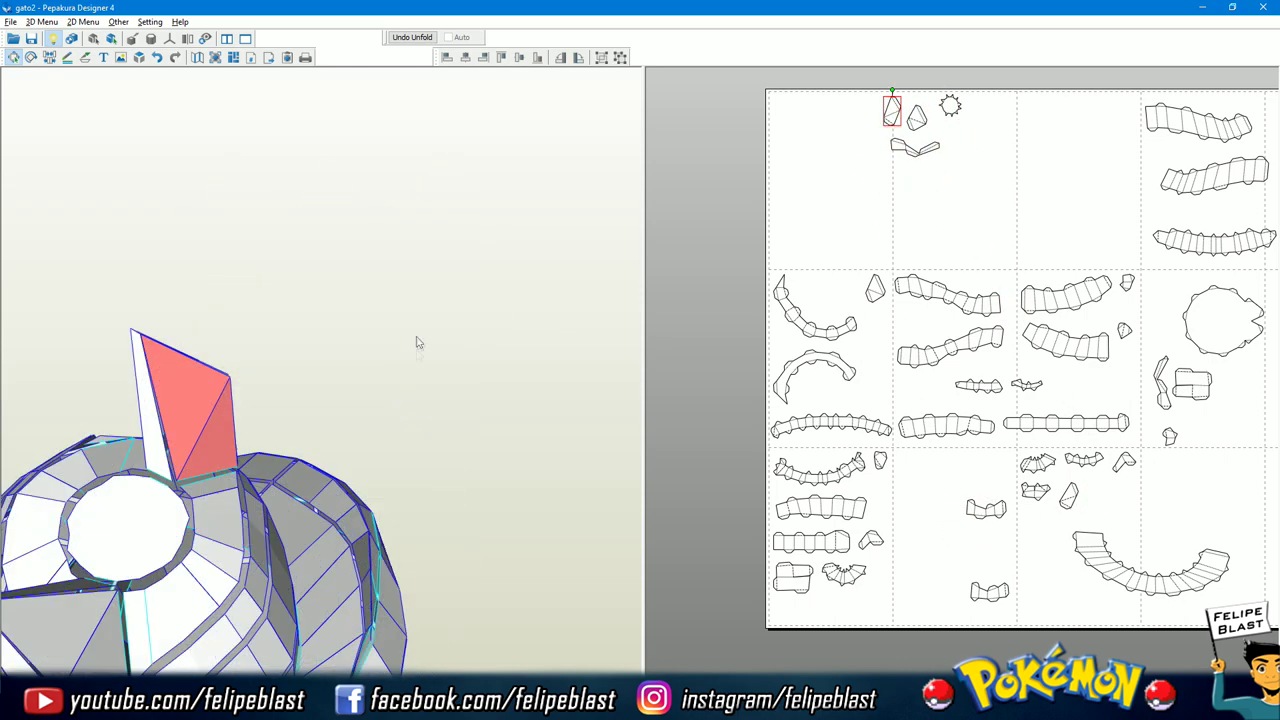
left_click_drag(1069, 495, 1000, 122)
scroll(865, 267, "up", 2)
scroll(865, 267, "down", 2)
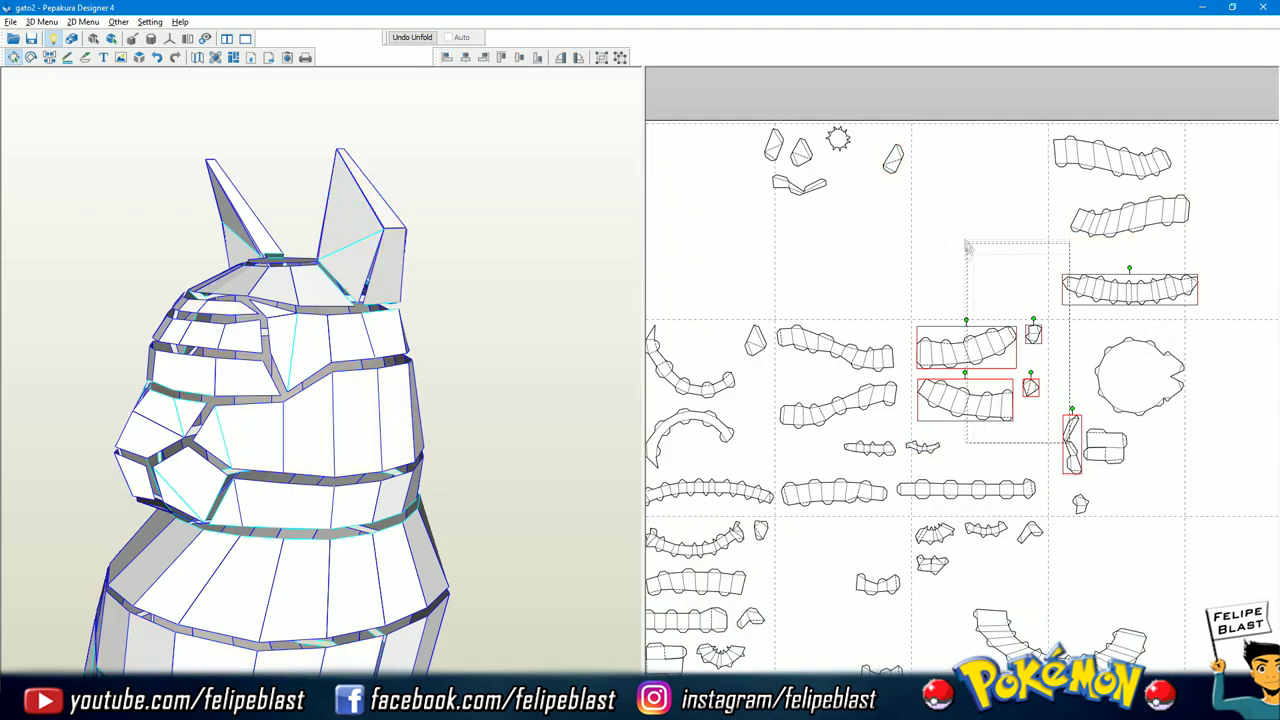
left_click_drag(1070, 440, 914, 165)
left_click_drag(420, 270, 283, 277)
left_click_drag(755, 340, 932, 160)
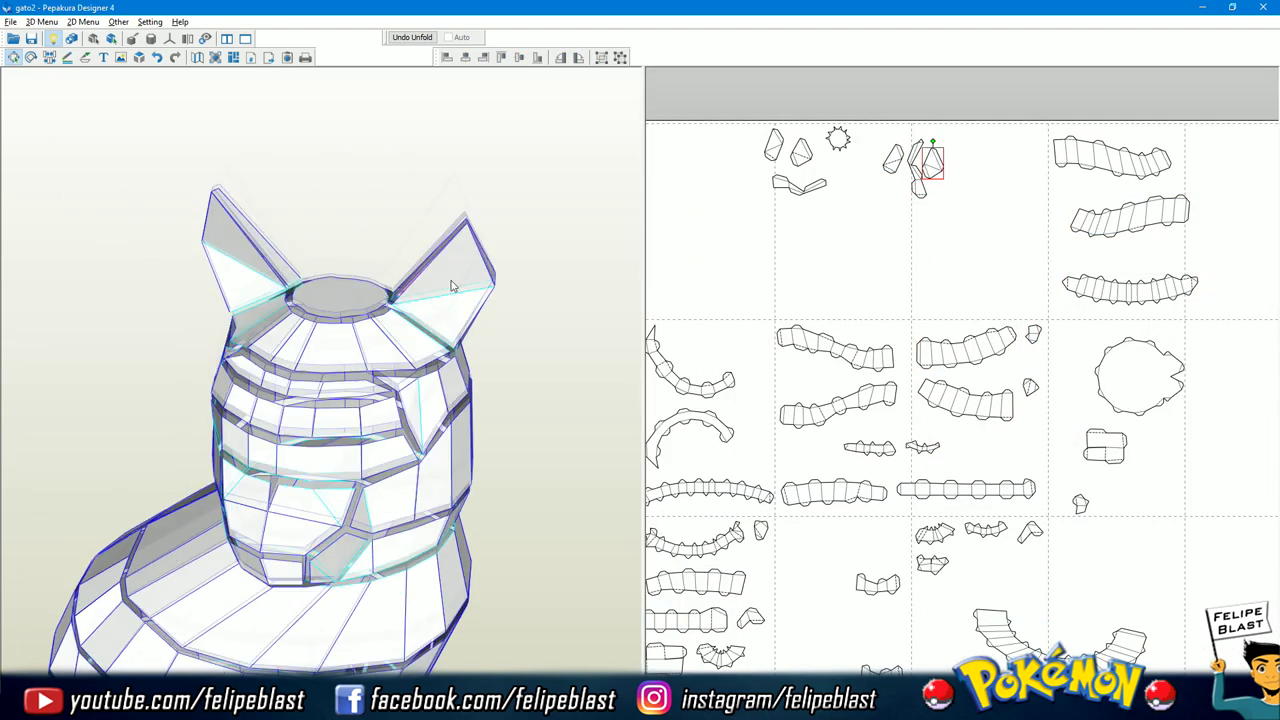
left_click_drag(300, 300, 460, 360)
left_click_drag(721, 655, 844, 165)
left_click_drag(923, 446, 841, 184)
left_click_drag(985, 527, 841, 205)
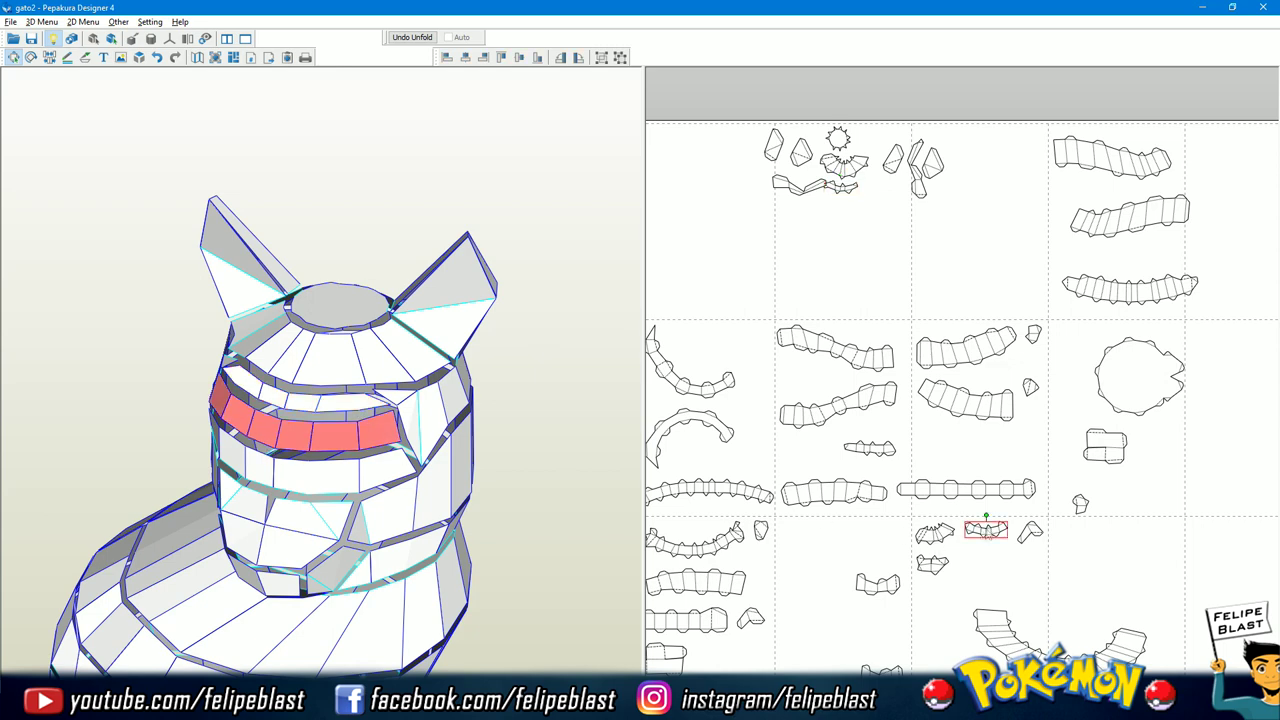
- Move the cheek band and small face pieces into the top cell, checking each on the model
left_click(869, 448)
left_click_drag(869, 448, 840, 227)
left_click_drag(932, 565, 856, 310)
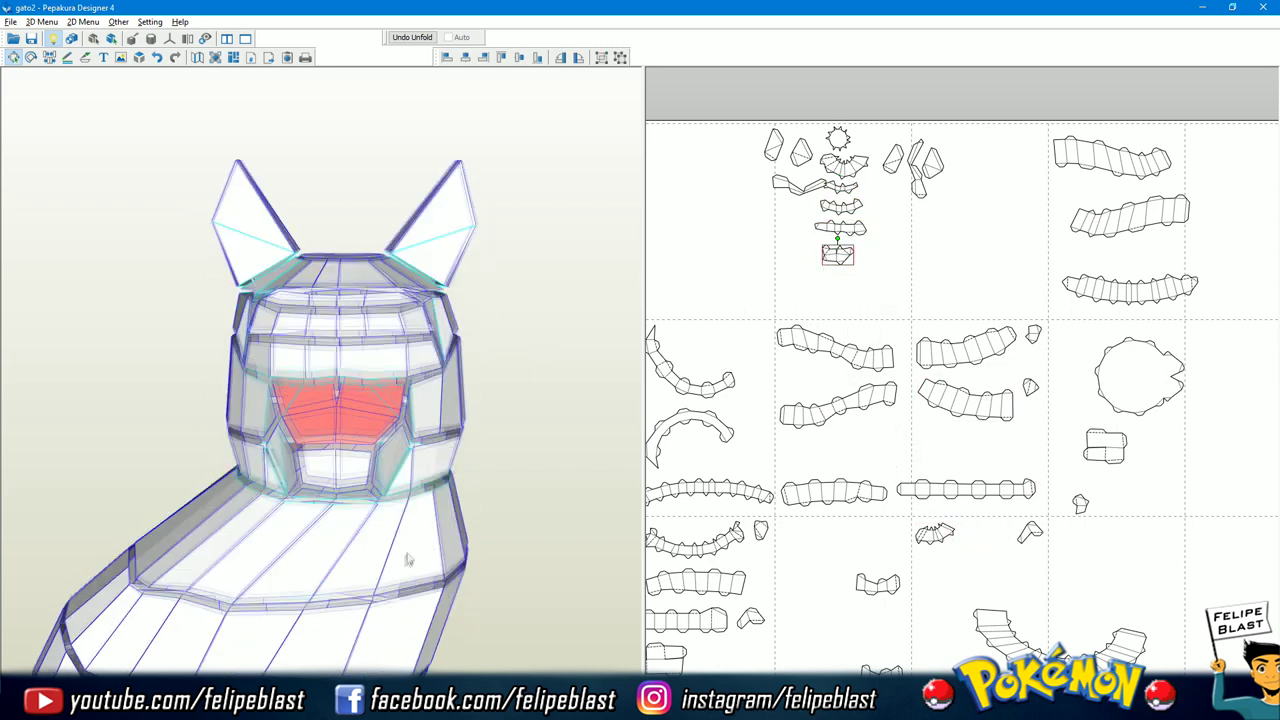
left_click_drag(330, 380, 340, 440)
left_click_drag(1033, 333, 838, 272)
left_click(1080, 502)
left_click(760, 531)
left_click_drag(760, 531, 857, 283)
left_click_drag(1030, 386, 818, 283)
- Check head pieces on the model, place the ear piece beside them, and isolate the ring part
scroll(760, 280, "up", 3)
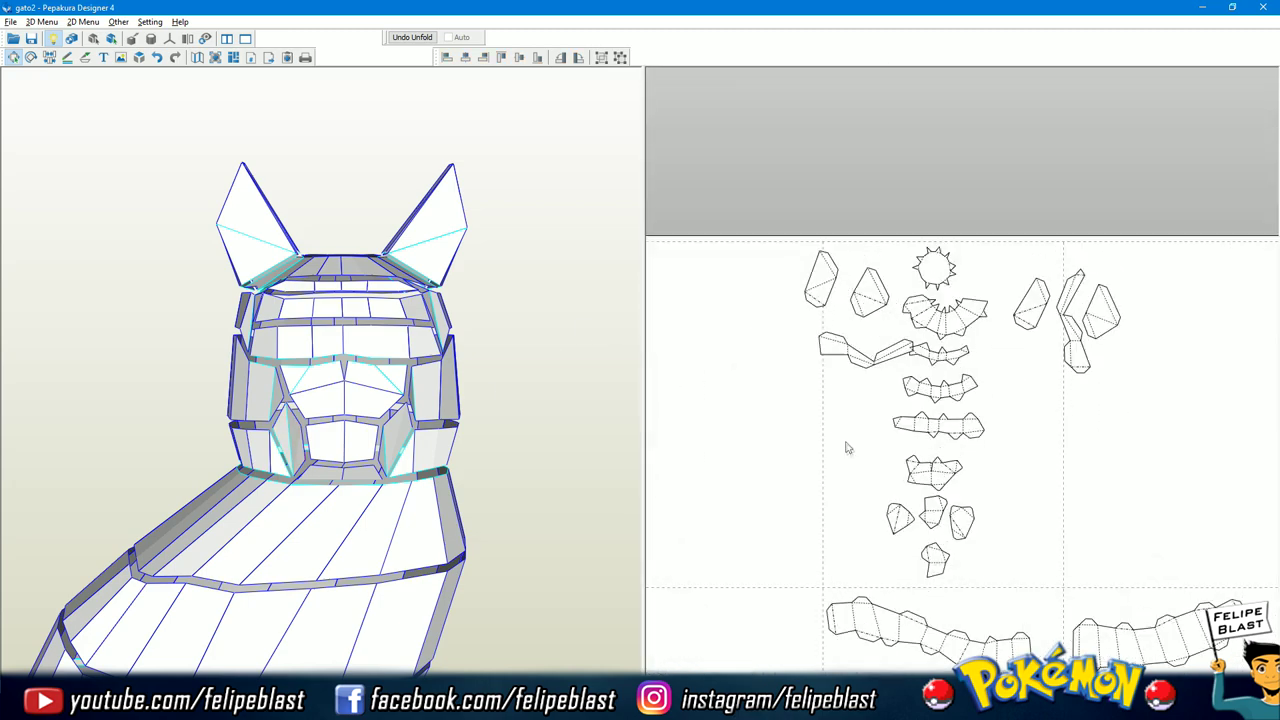
left_click(790, 230)
left_click(843, 235)
mouse_move(1062, 290)
left_mouse_down()
mouse_move(1117, 318)
mouse_move(1078, 283)
left_mouse_up()
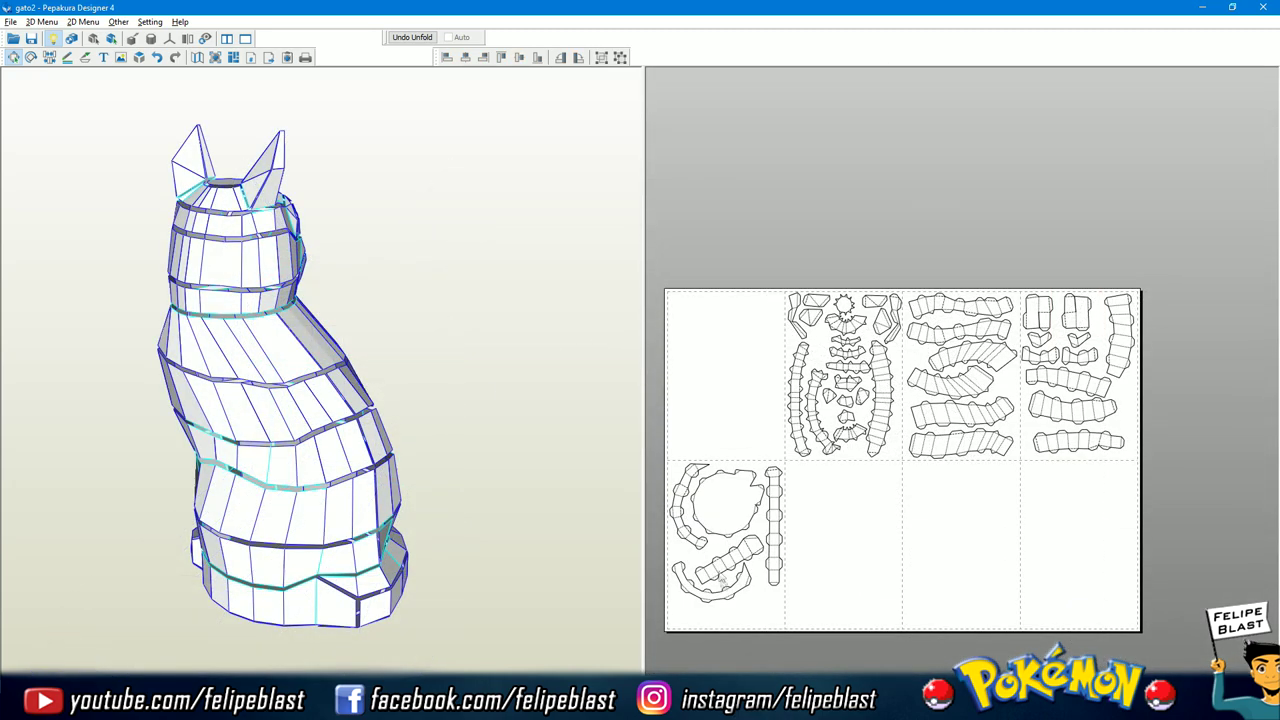
left_click(728, 598)
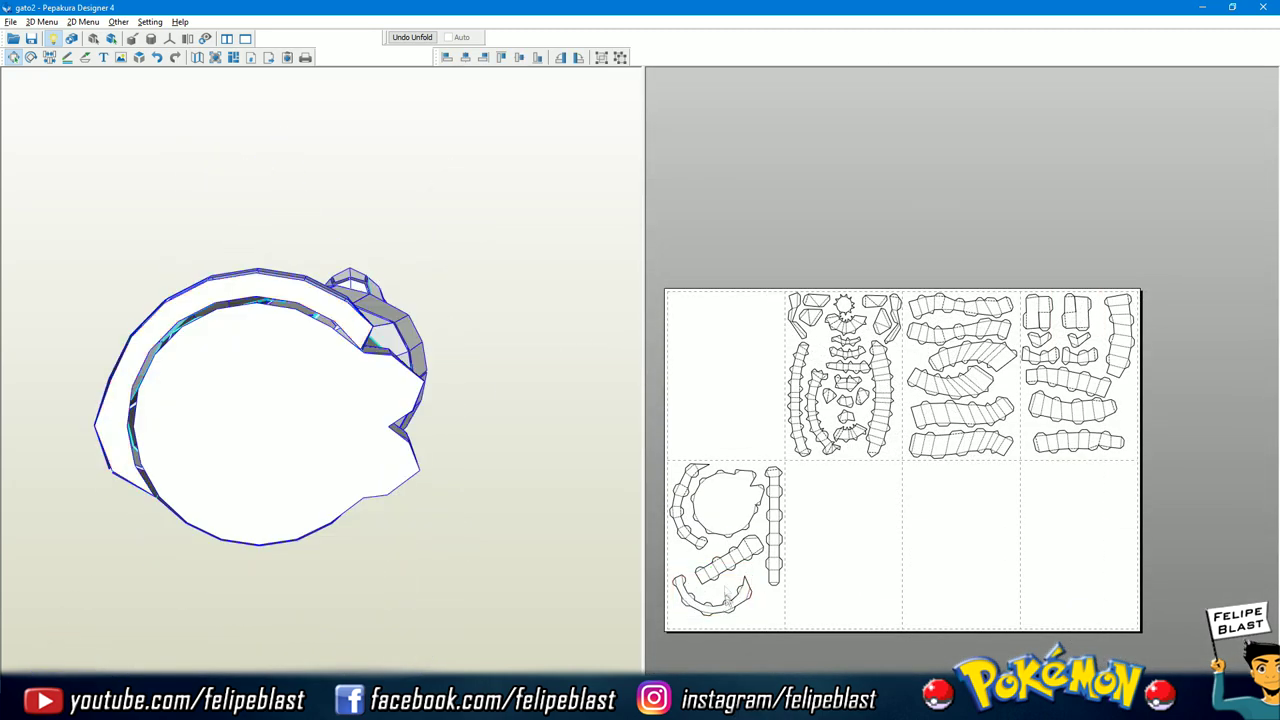
left_click(716, 495)
left_click(800, 525)
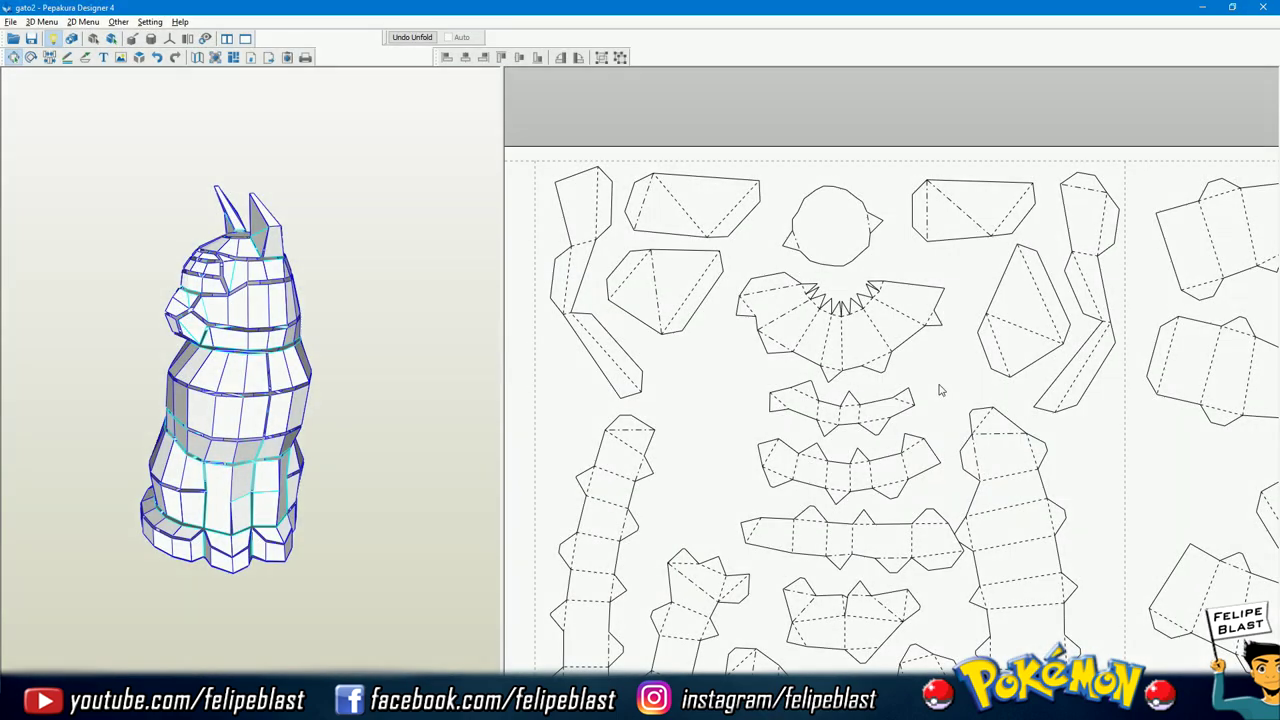
scroll(815, 303, "up", 1)
scroll(815, 303, "up", 1)
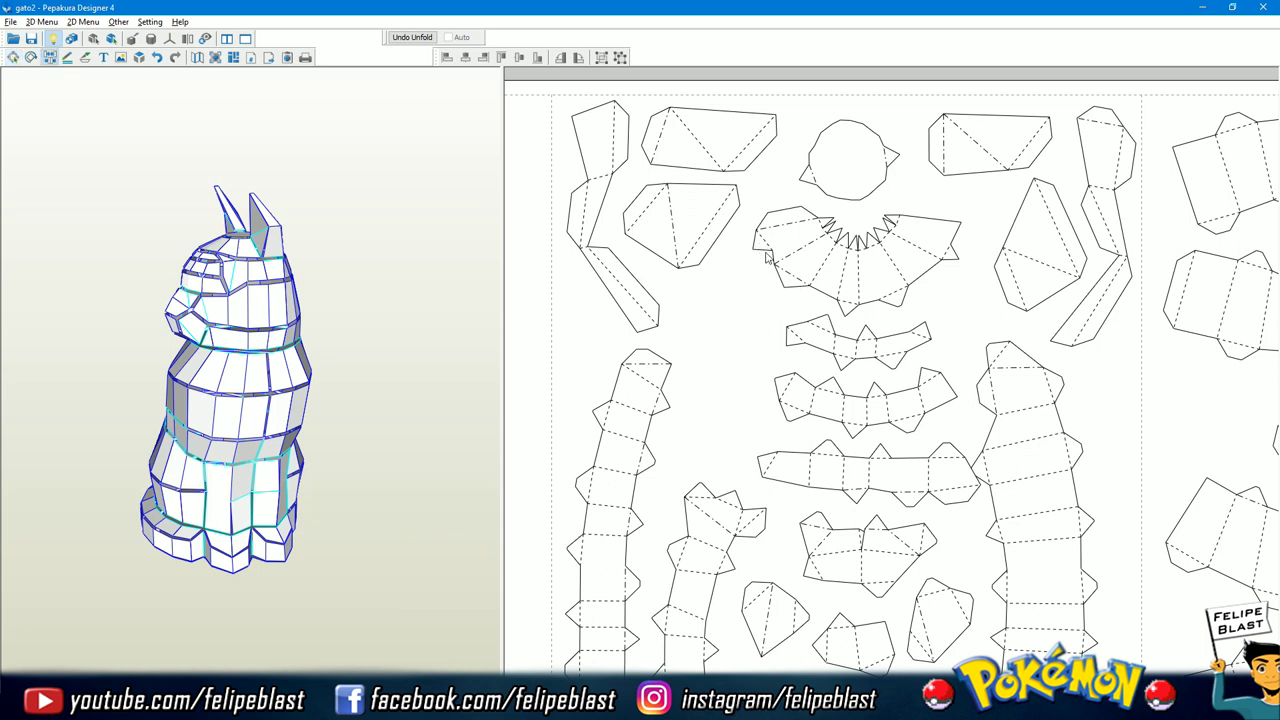
- Enter flap editing and switch the glue flap on one head-part edge
left_click(86, 58)
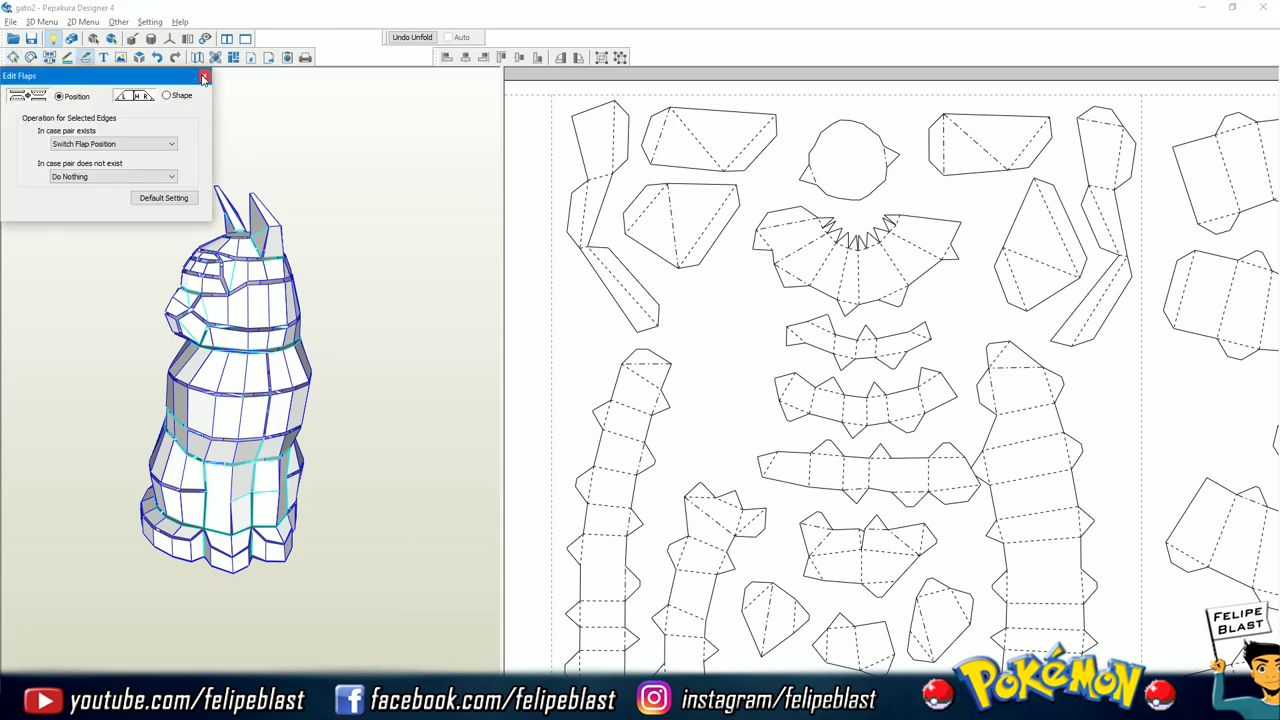
left_click(204, 78)
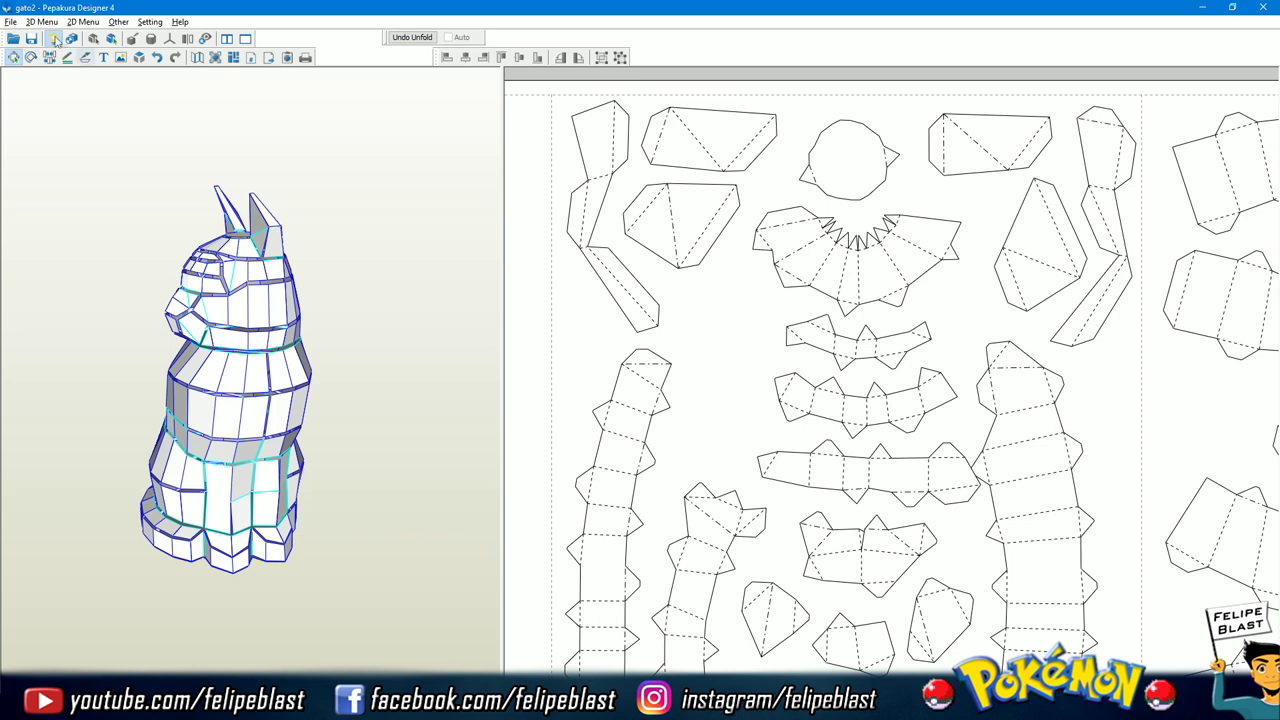
left_click(87, 58)
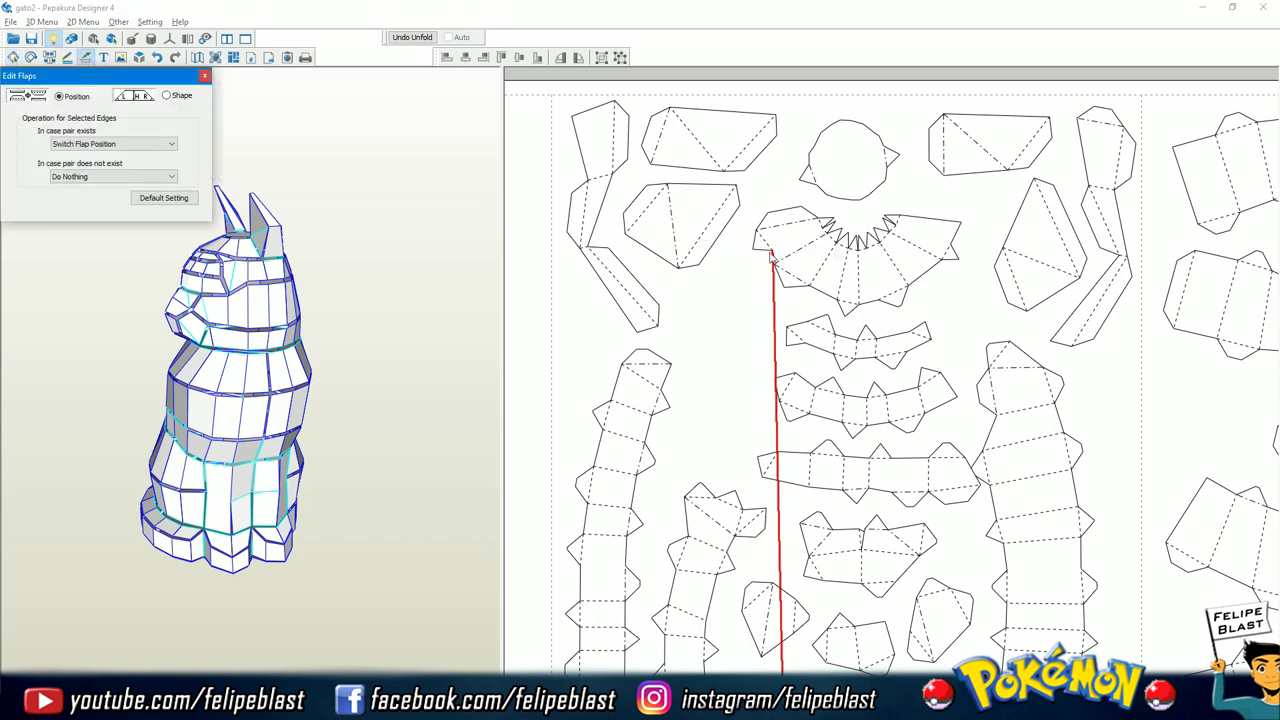
left_click(788, 282)
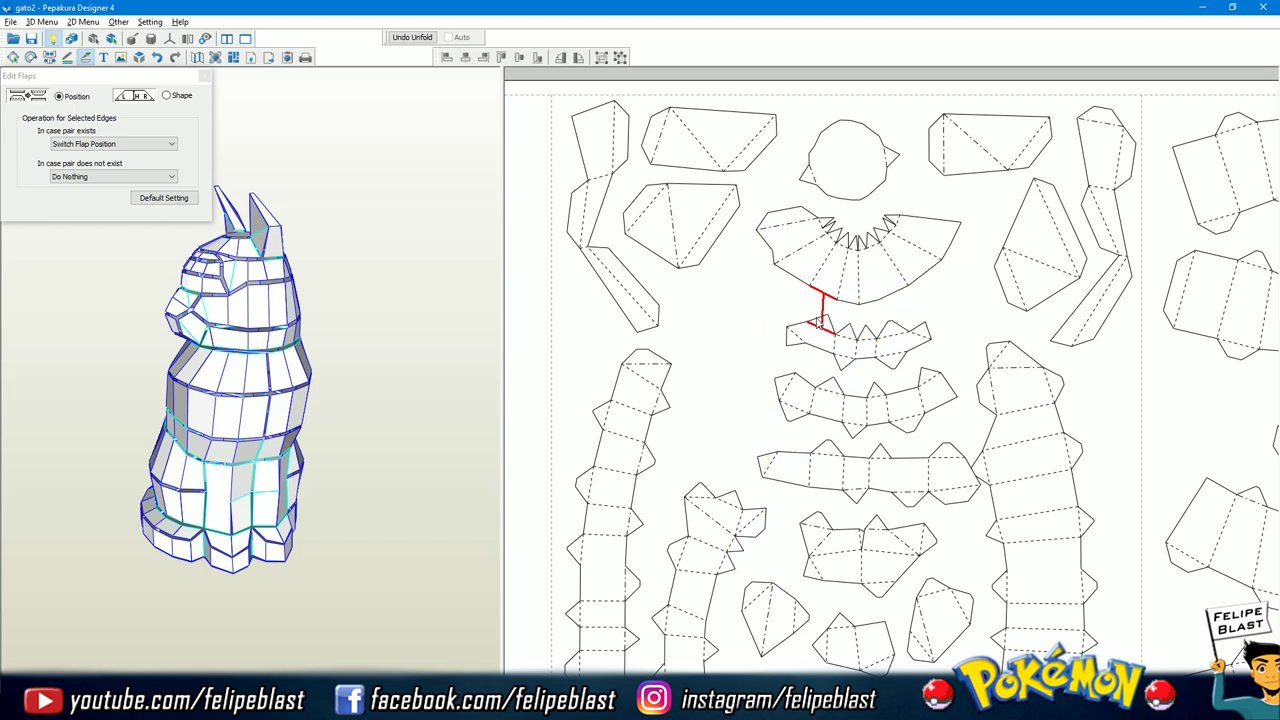
- Zoom in on the cat's head and switch the flap between the head strips
left_click_drag(367, 353, 430, 355)
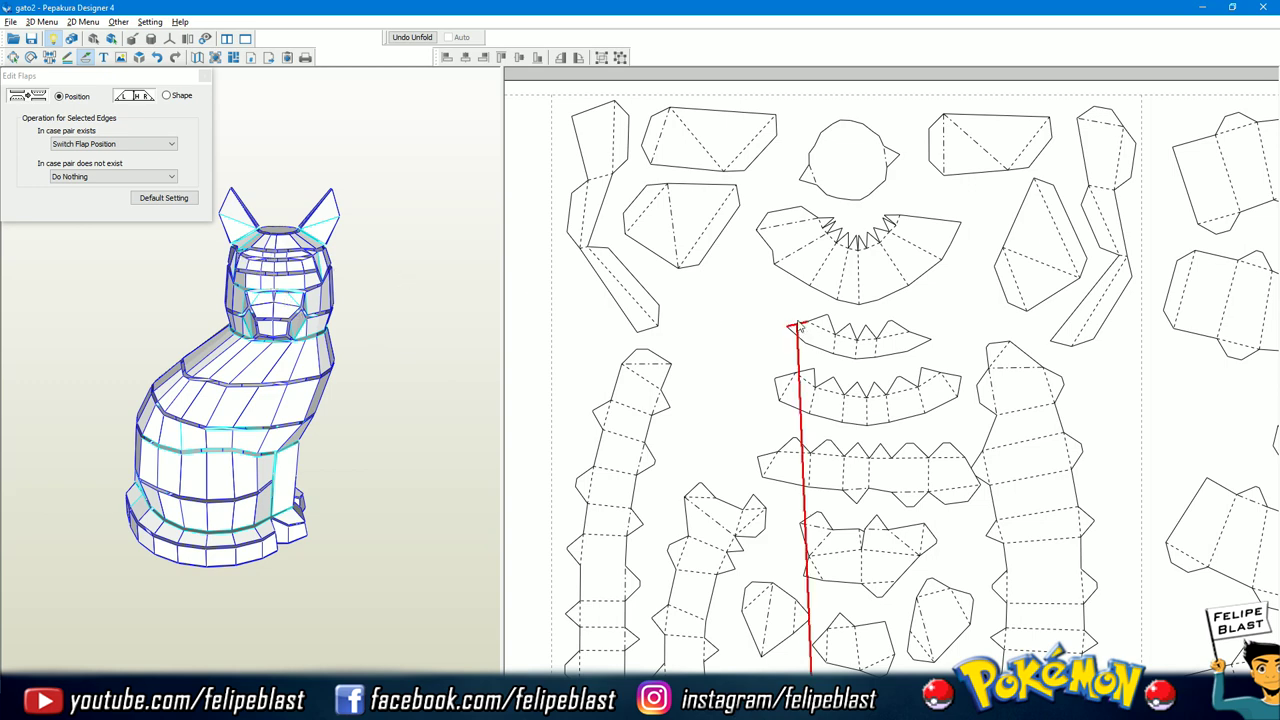
scroll(758, 290, "down", 3)
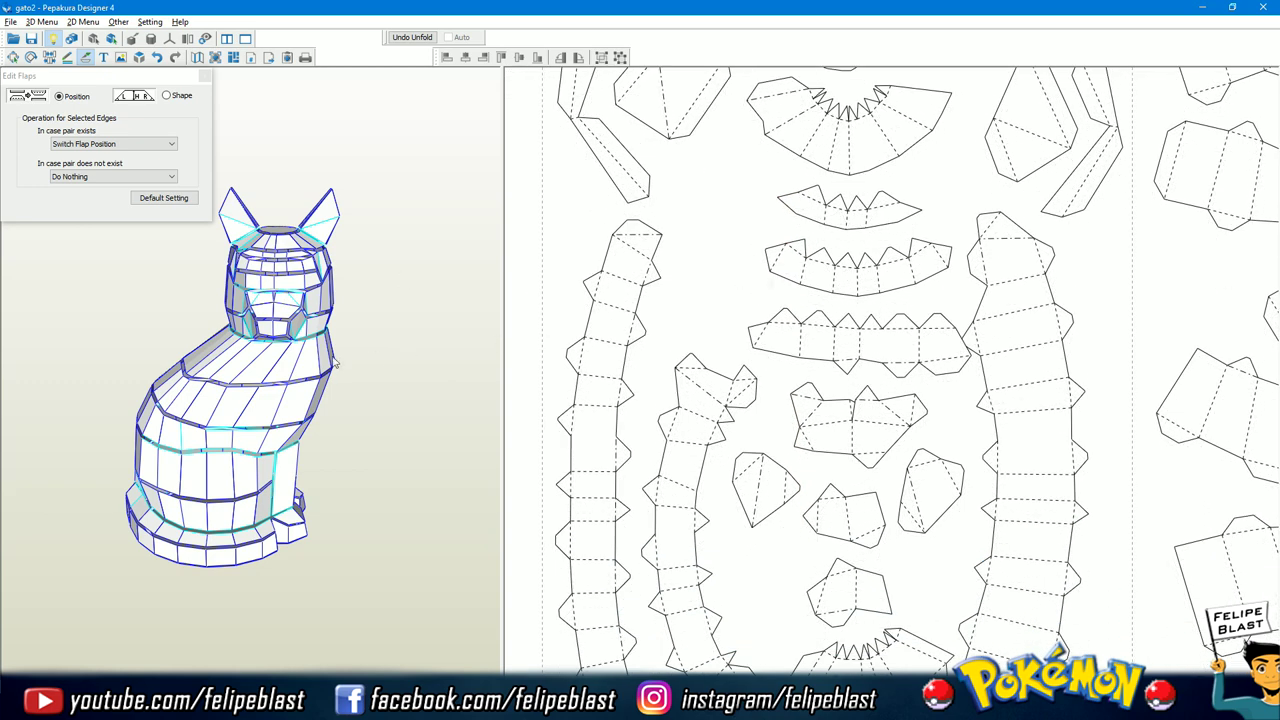
right_click_drag(280, 234, 393, 495)
mouse_move(450, 430)
left_mouse_down()
mouse_move(395, 493)
mouse_move(470, 420)
left_mouse_up()
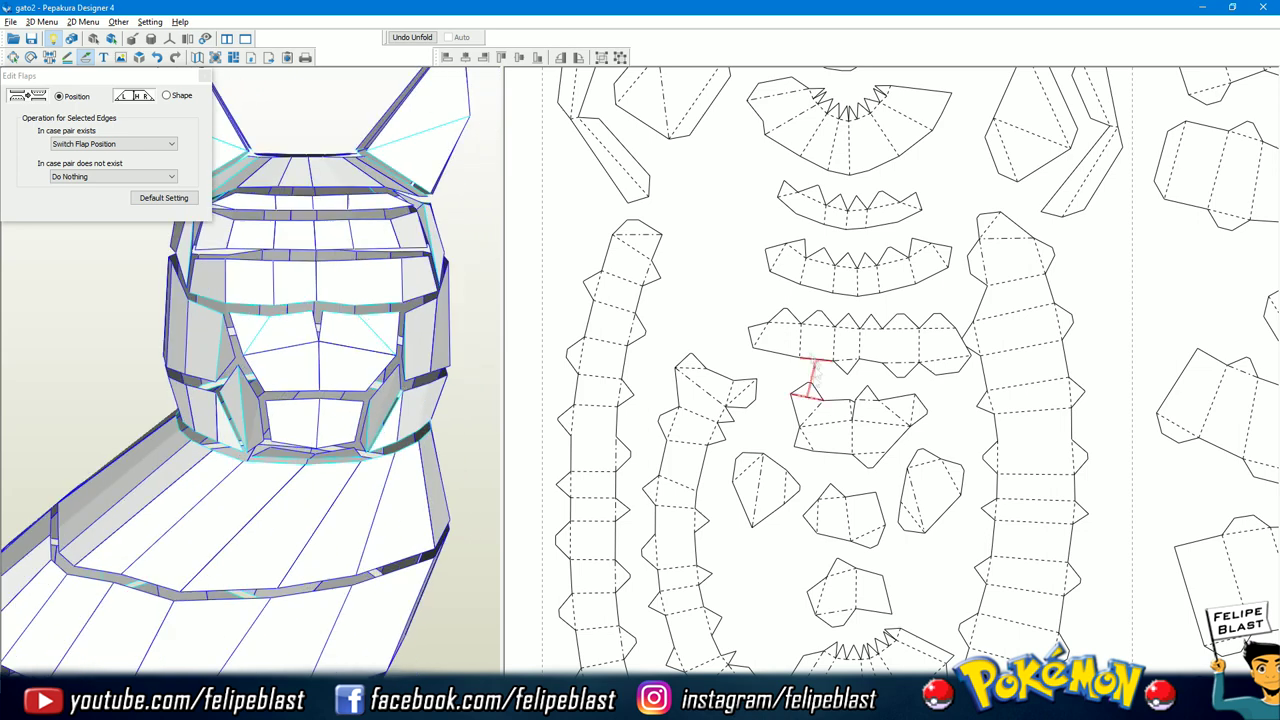
left_click_drag(677, 357, 971, 366)
- Leave flap editing and stack the head strips tighter together on the sheet
key("Escape")
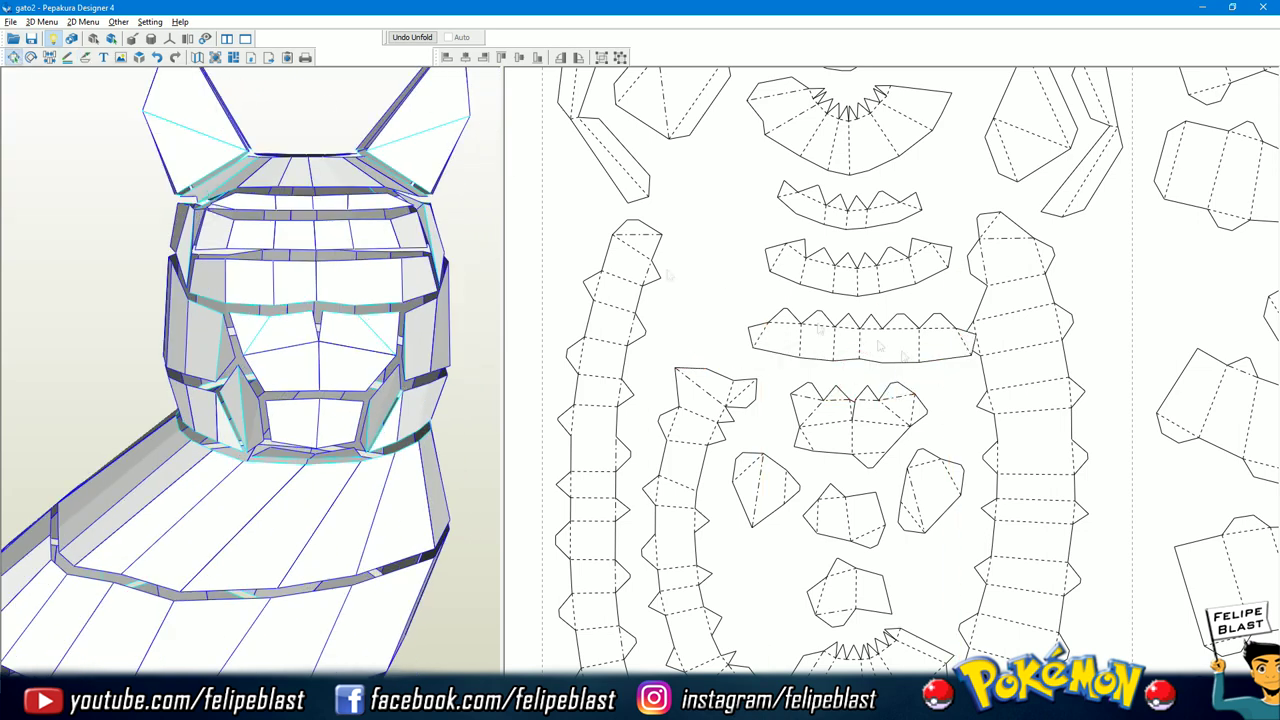
left_click_drag(865, 285, 852, 263)
left_click_drag(840, 328, 857, 303)
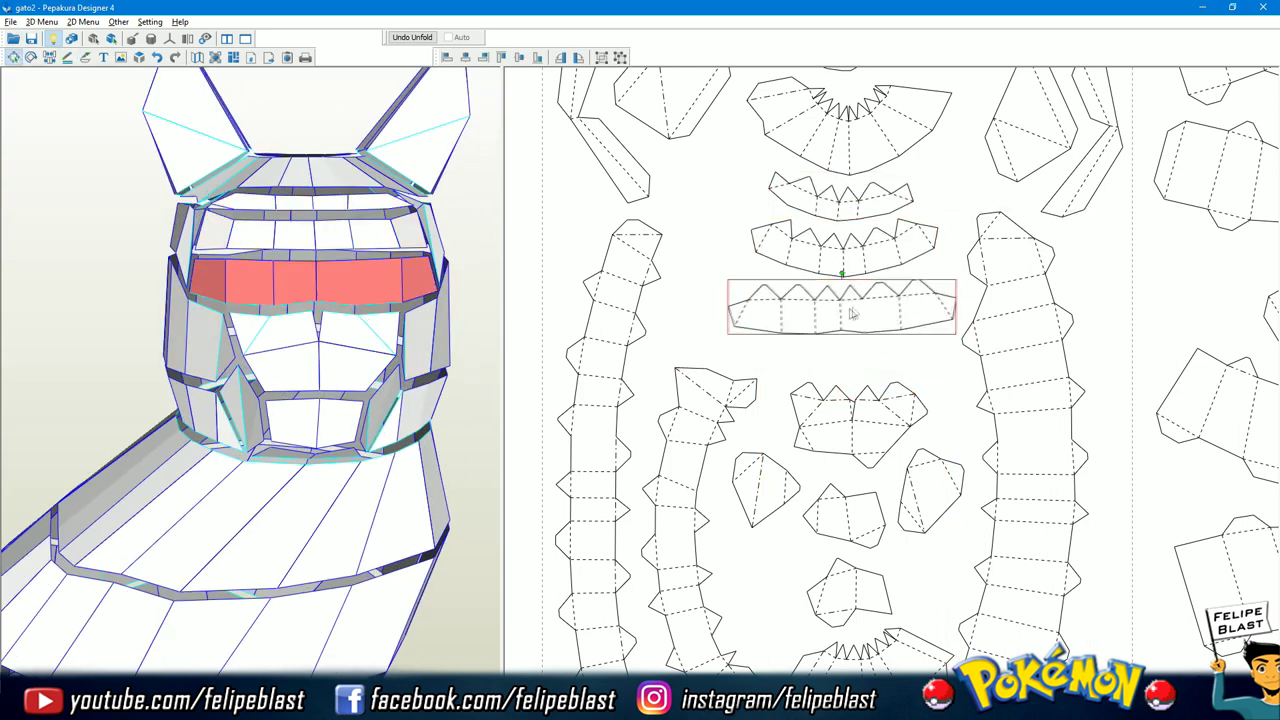
left_click_drag(836, 482, 826, 437)
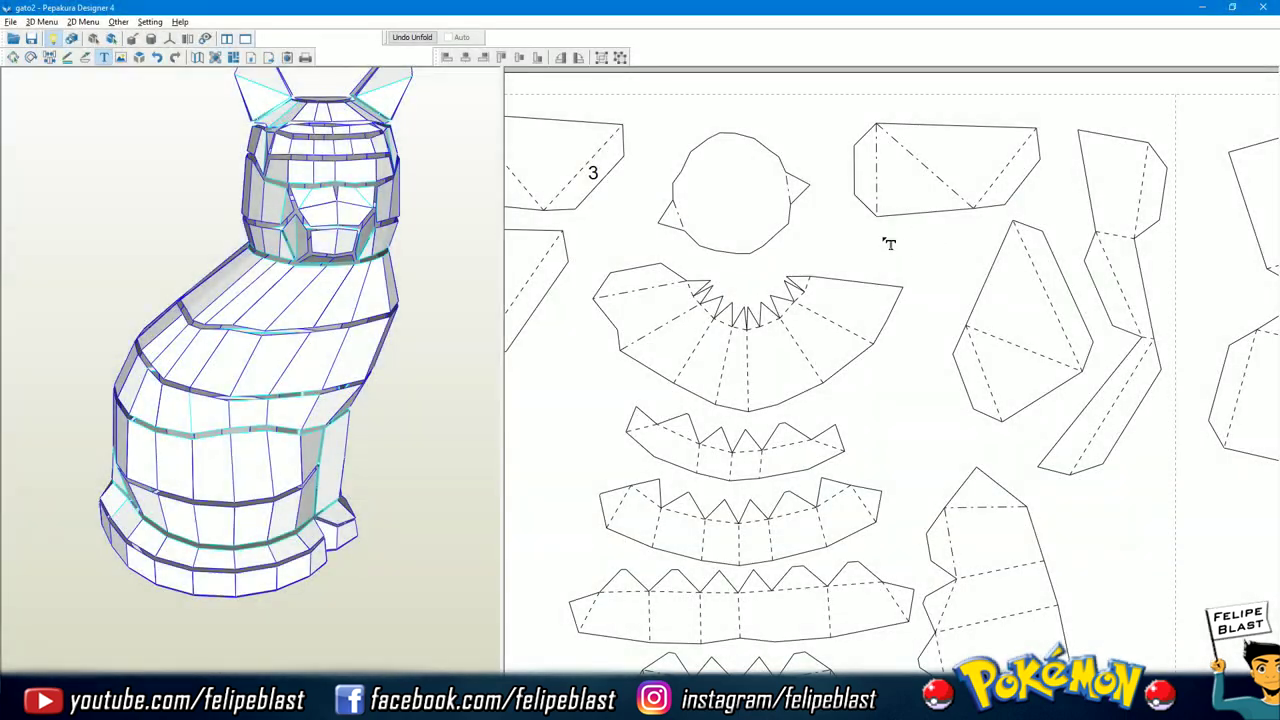
- Label the first part with the number 4
scroll(888, 243, "up", 1)
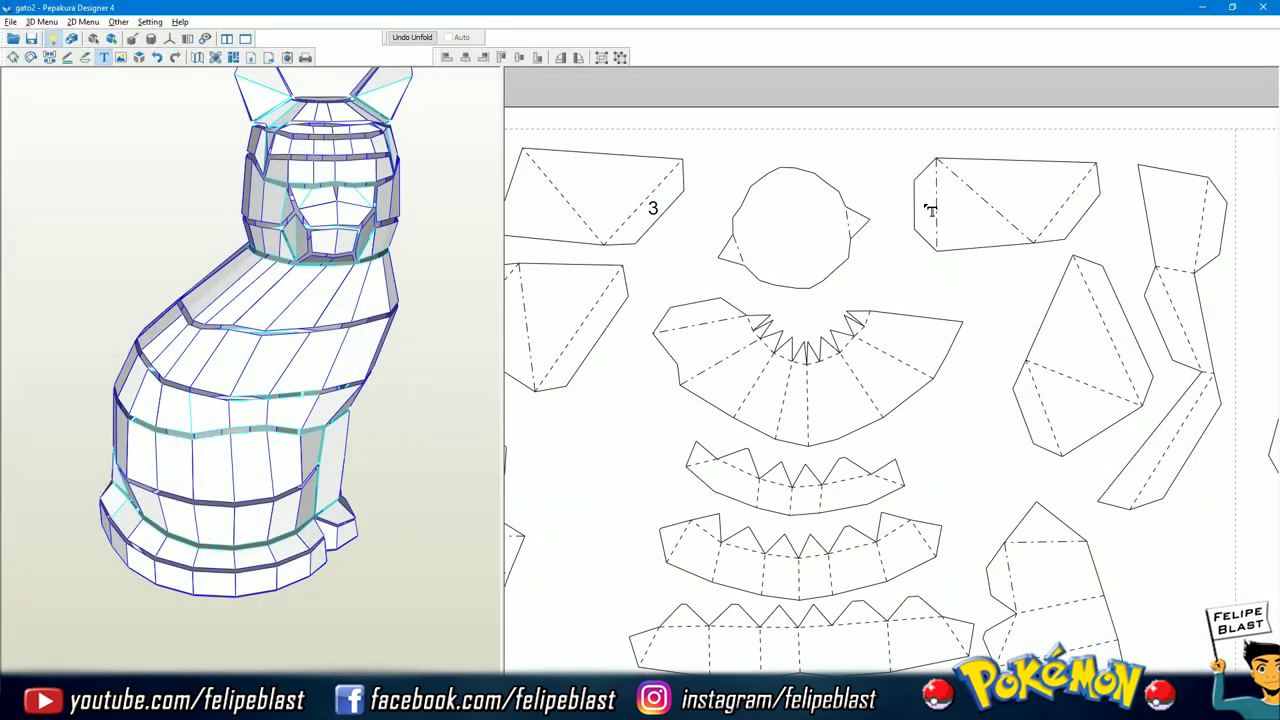
scroll(943, 266, "up", 2)
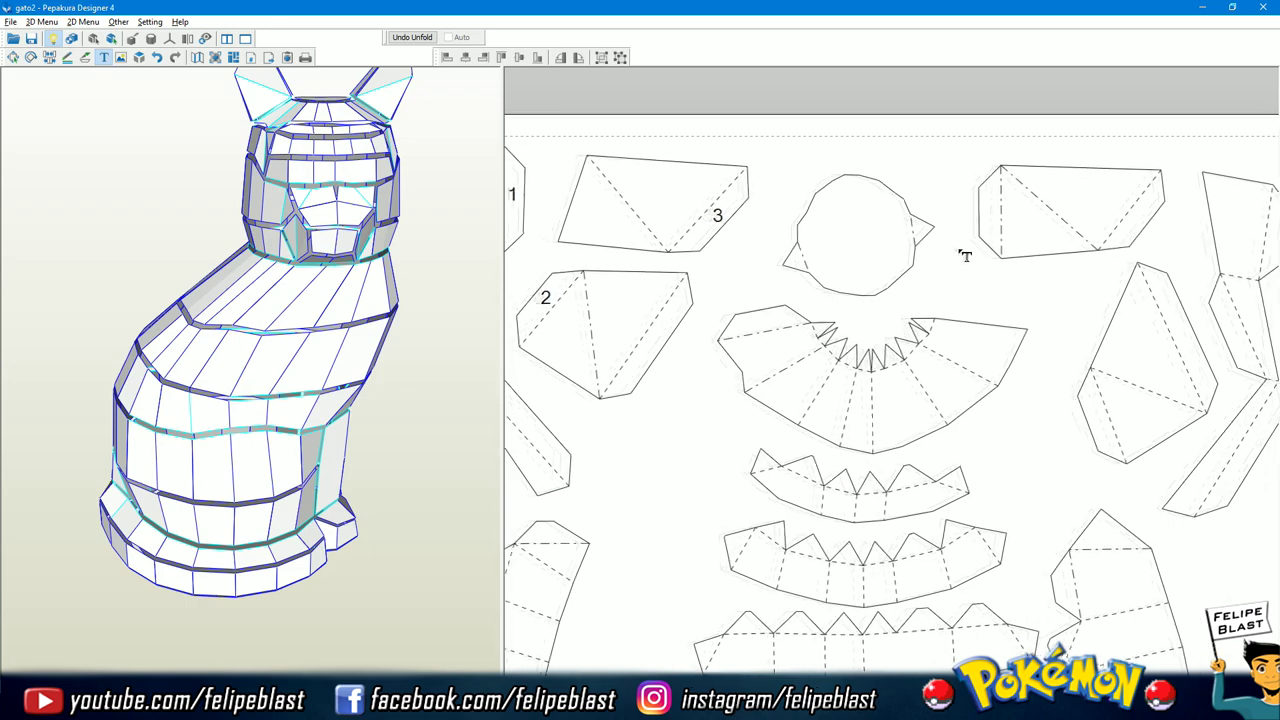
left_click(972, 222)
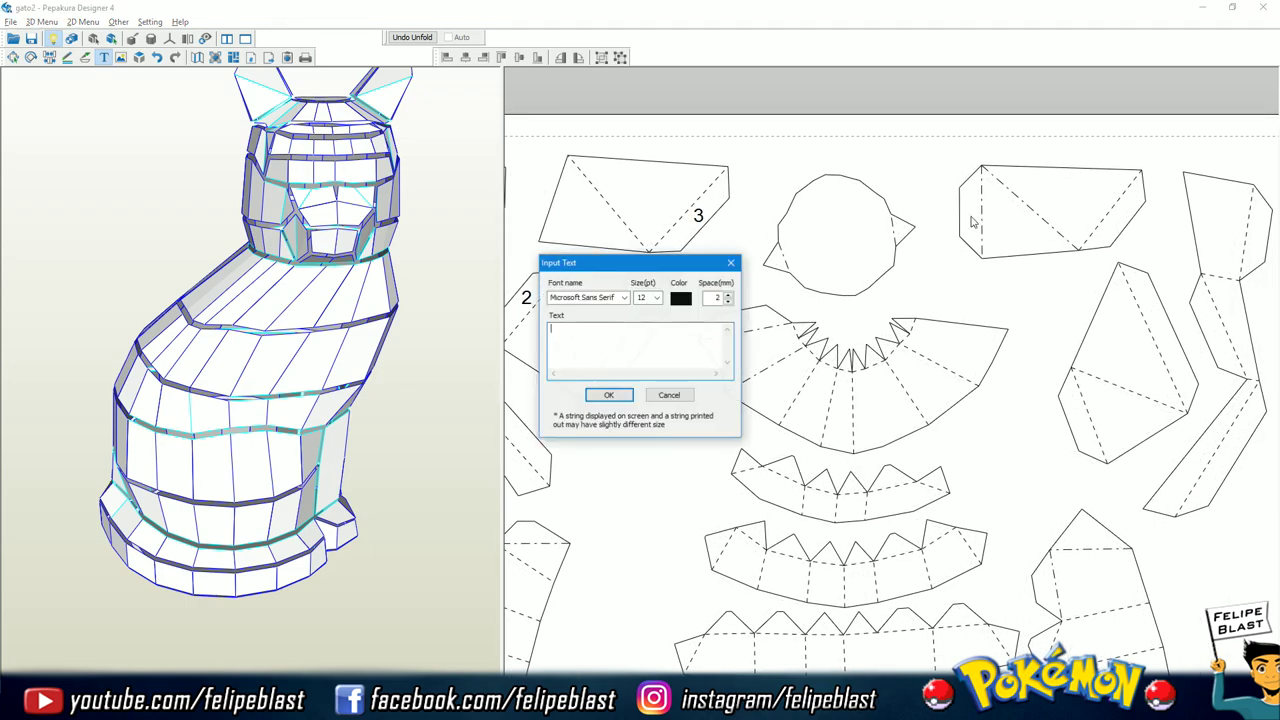
left_click(609, 395)
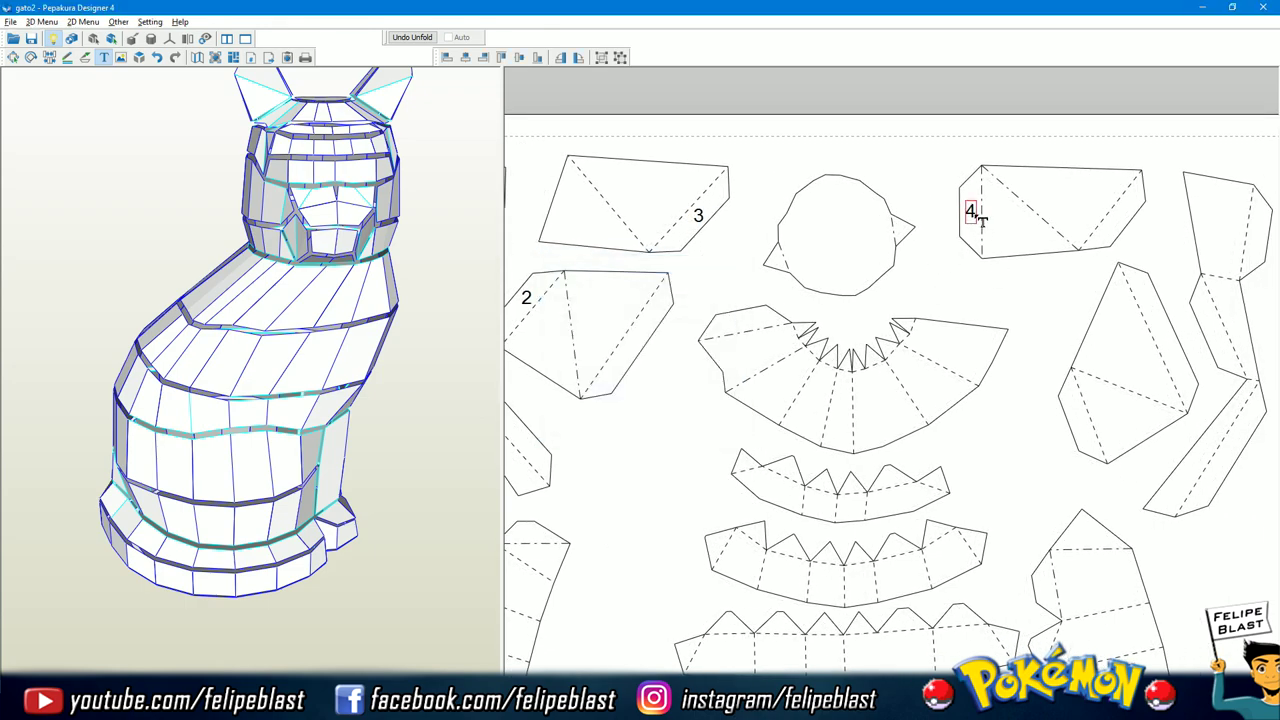
- Add the number 5 label to the tall piece
right_click_drag(980, 220, 878, 280)
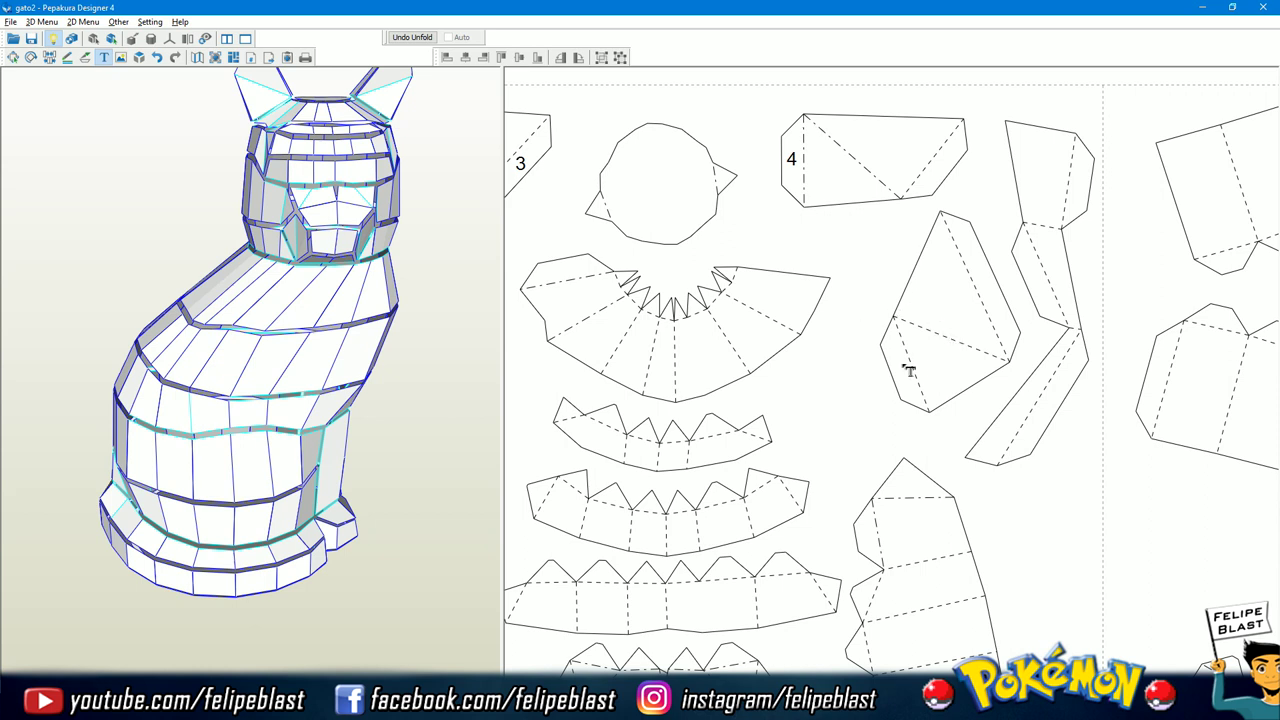
left_click(909, 371)
type("5")
left_click(609, 396)
double_click(904, 369)
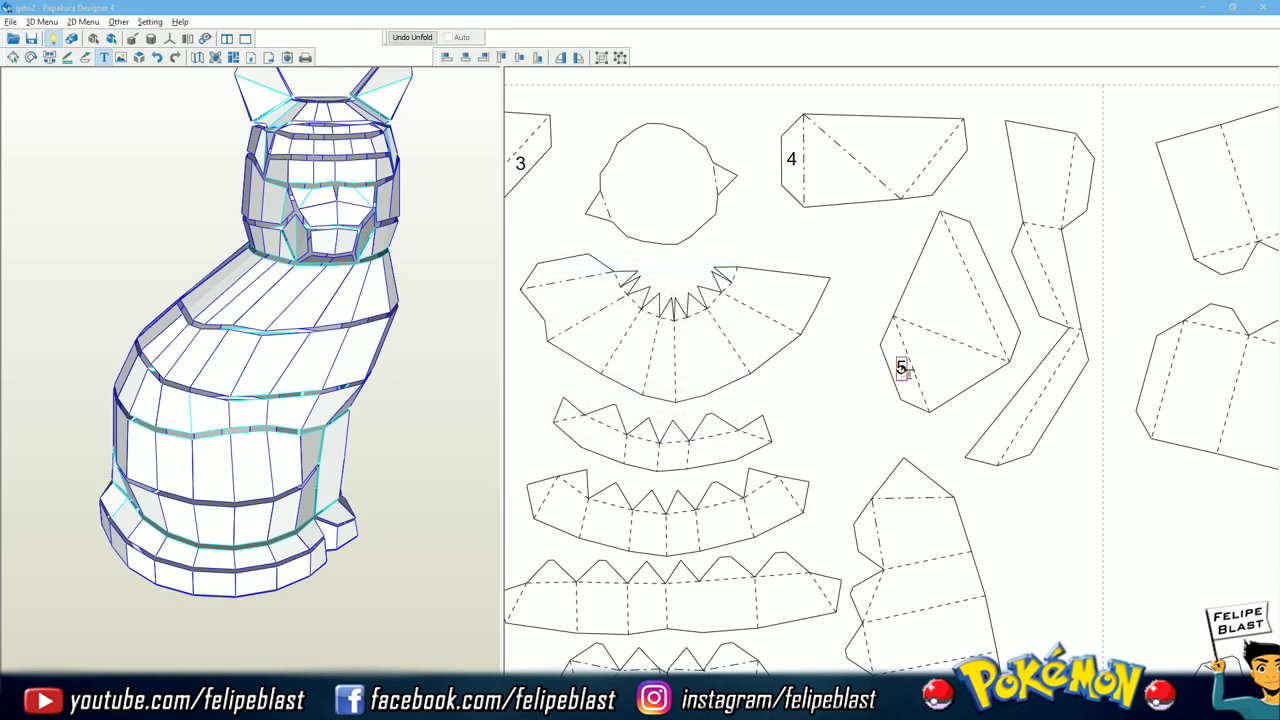
left_click(609, 395)
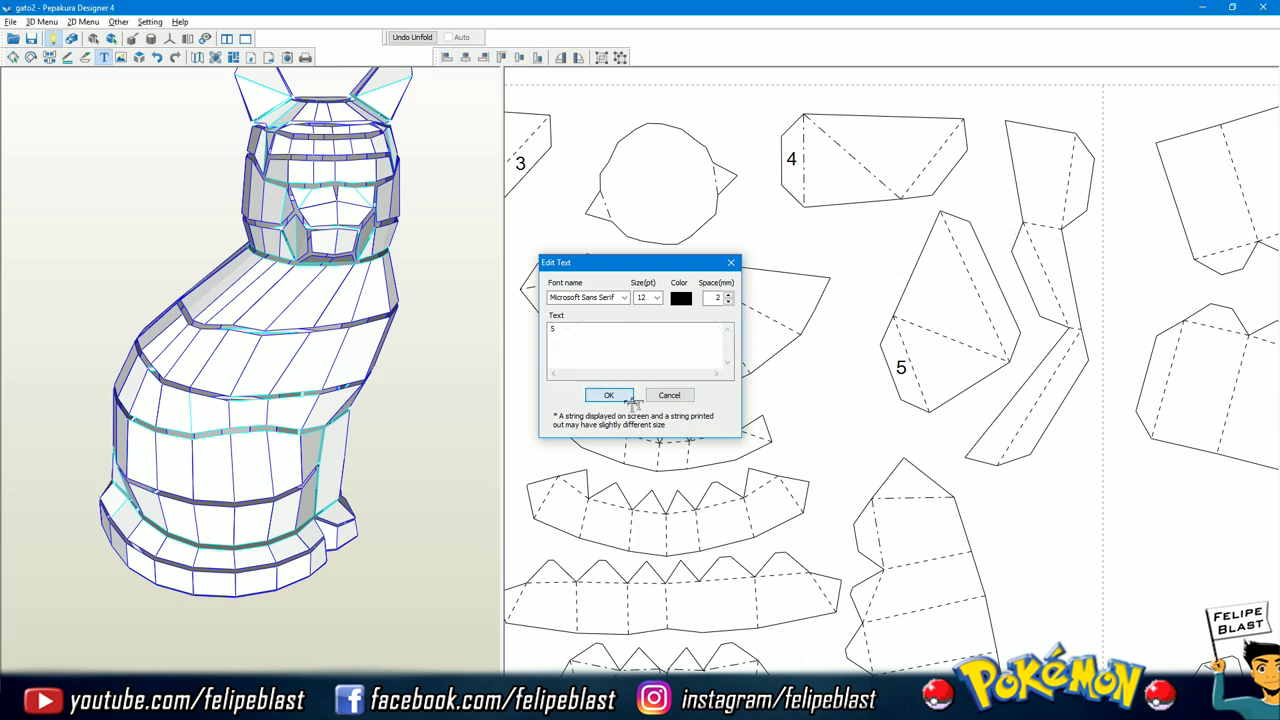
- Label the next part 6, then start a text label on the blank page
left_click(1086, 200)
left_click(609, 396)
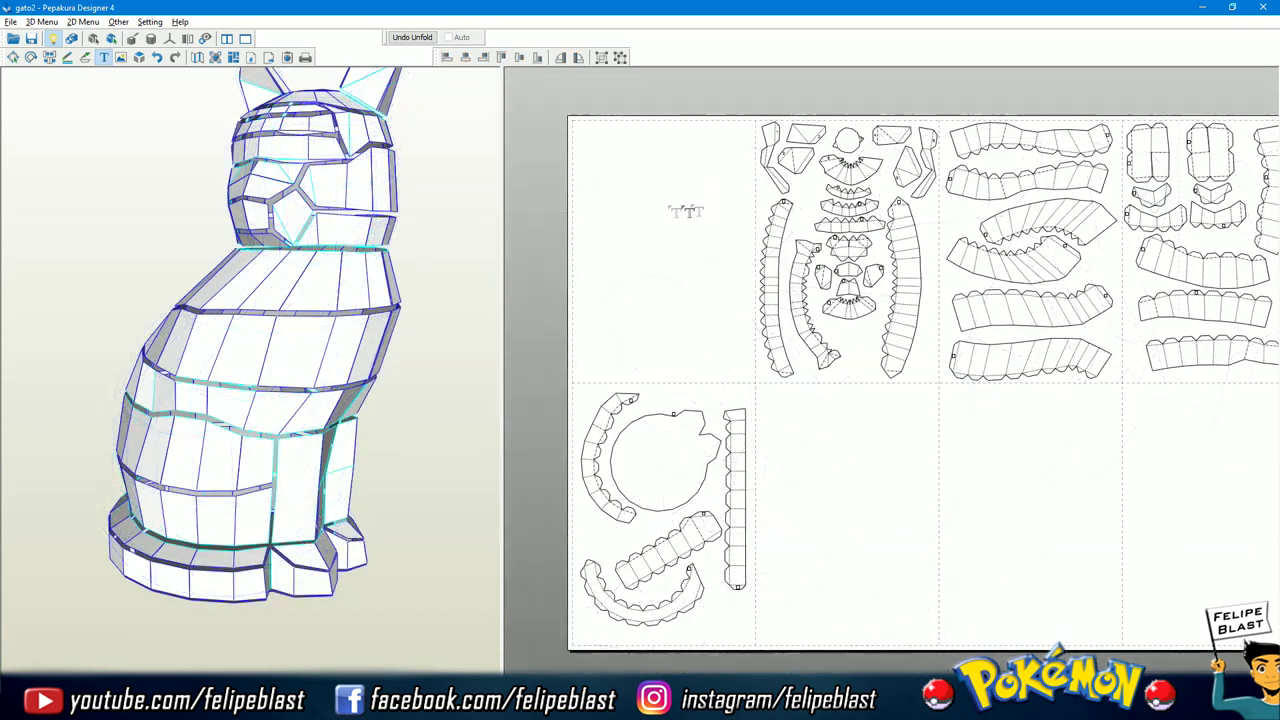
left_click(645, 195)
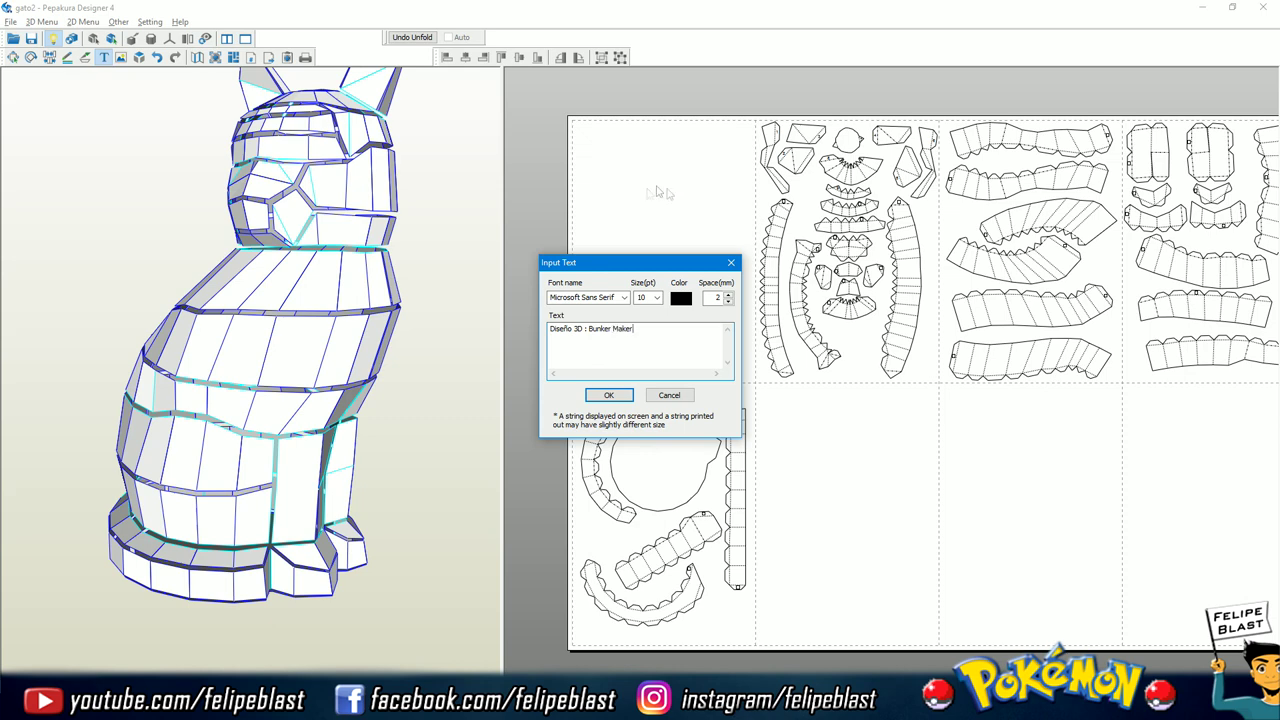
- Place the 'Diseño 3D: Bunker Maker' title and try larger text sizes such as 72
left_click(608, 395)
double_click(663, 191)
left_click(648, 297)
left_click(648, 390)
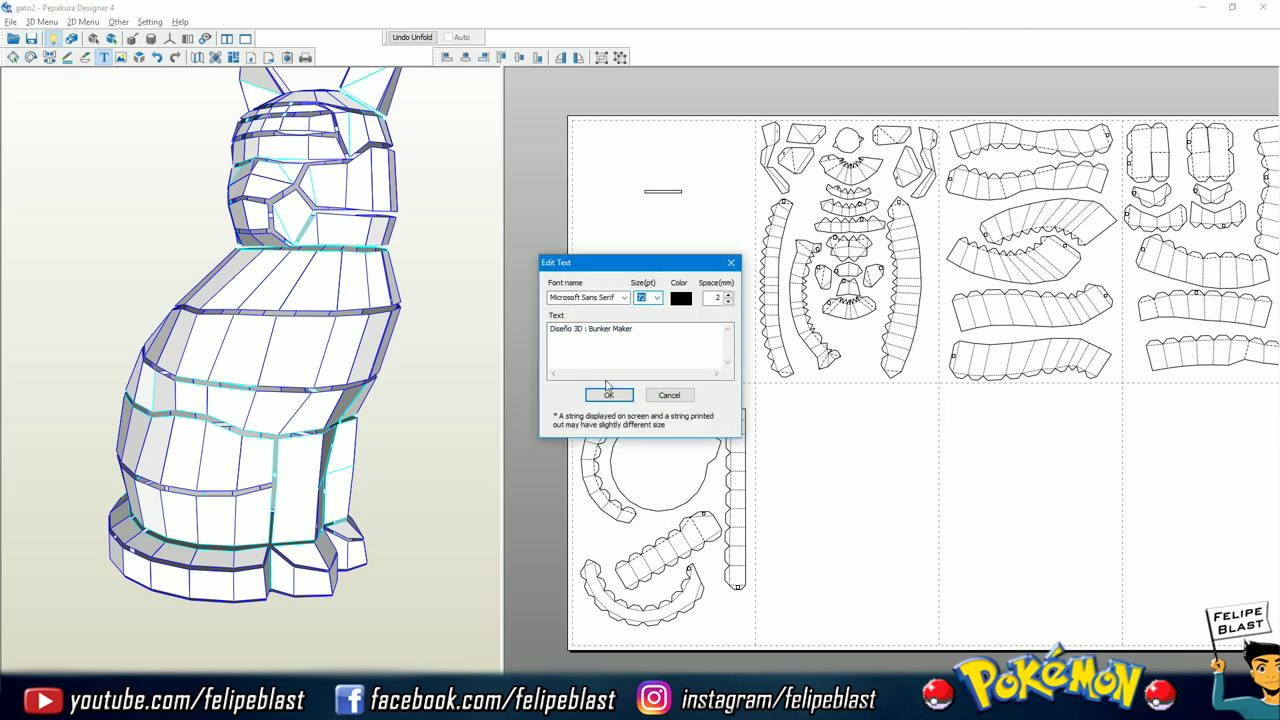
left_click(608, 395)
double_click(680, 243)
left_click(656, 297)
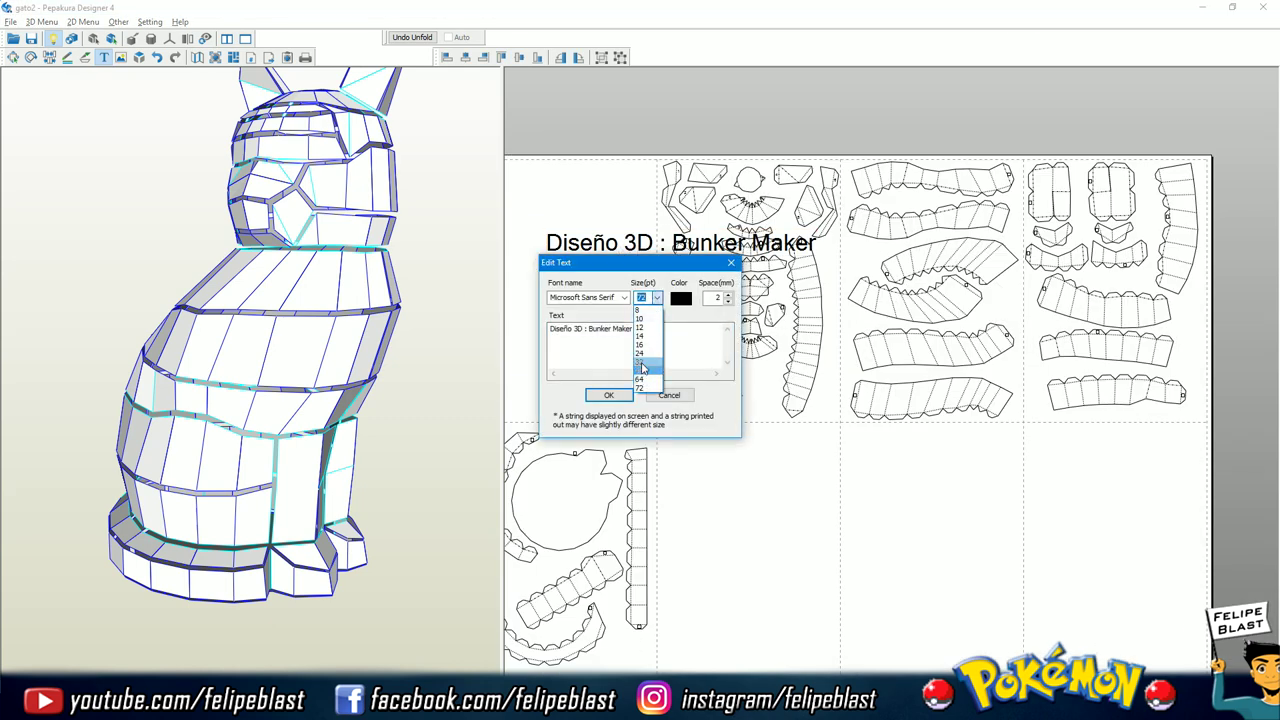
left_click(643, 370)
left_click(608, 395)
- Set the title to 48 pt AngryBirds and move it to the sheet's top-left
double_click(740, 264)
left_click(656, 297)
left_click(641, 372)
left_click(600, 297)
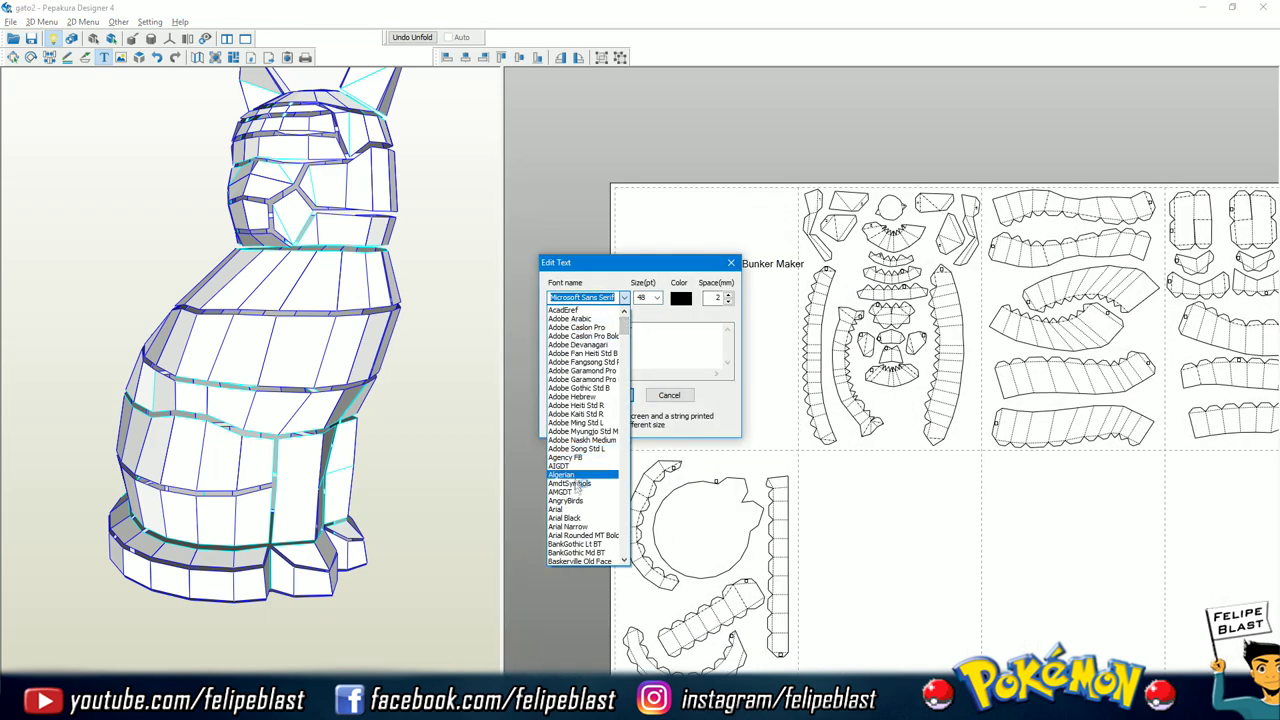
left_click(562, 474)
left_click(608, 395)
left_click_drag(713, 257, 686, 213)
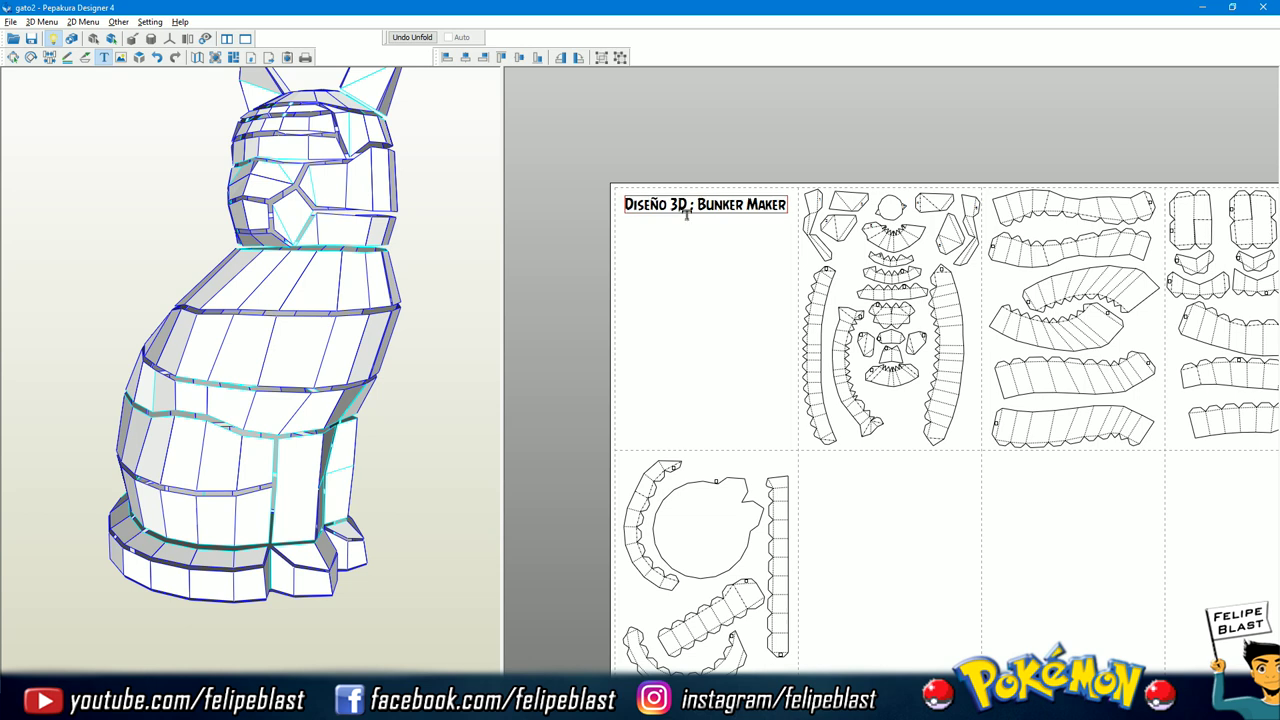
- Add the unfold credit line lower on the page and correct the title text
left_click(686, 213)
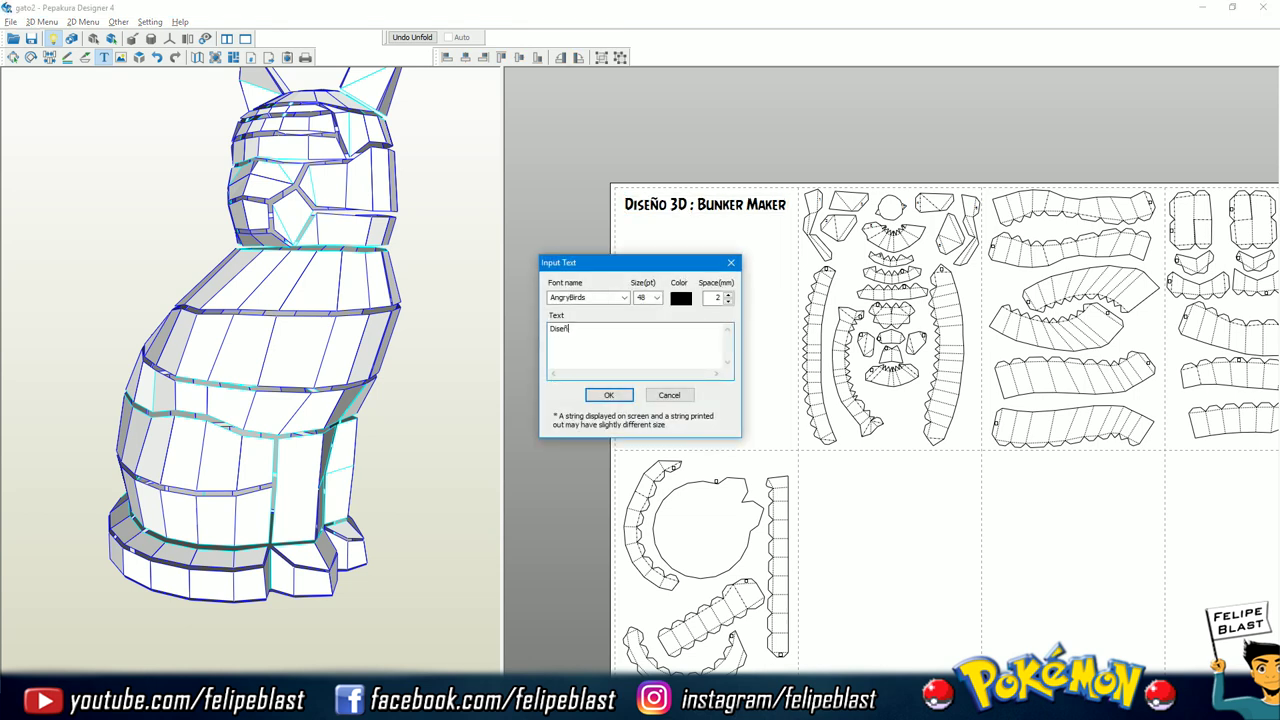
type("Unfold: FelipeBlast")
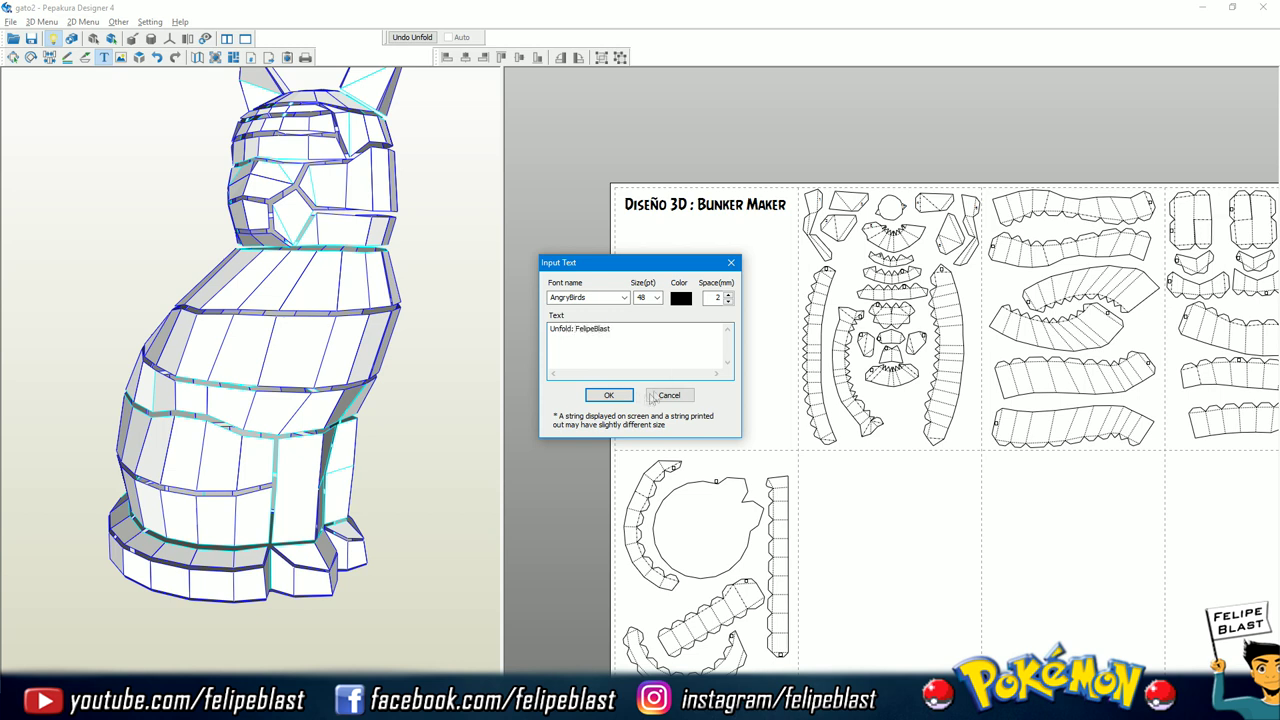
left_click(608, 395)
left_click_drag(692, 279, 692, 437)
double_click(692, 437)
left_click(608, 395)
double_click(705, 204)
left_click(608, 395)
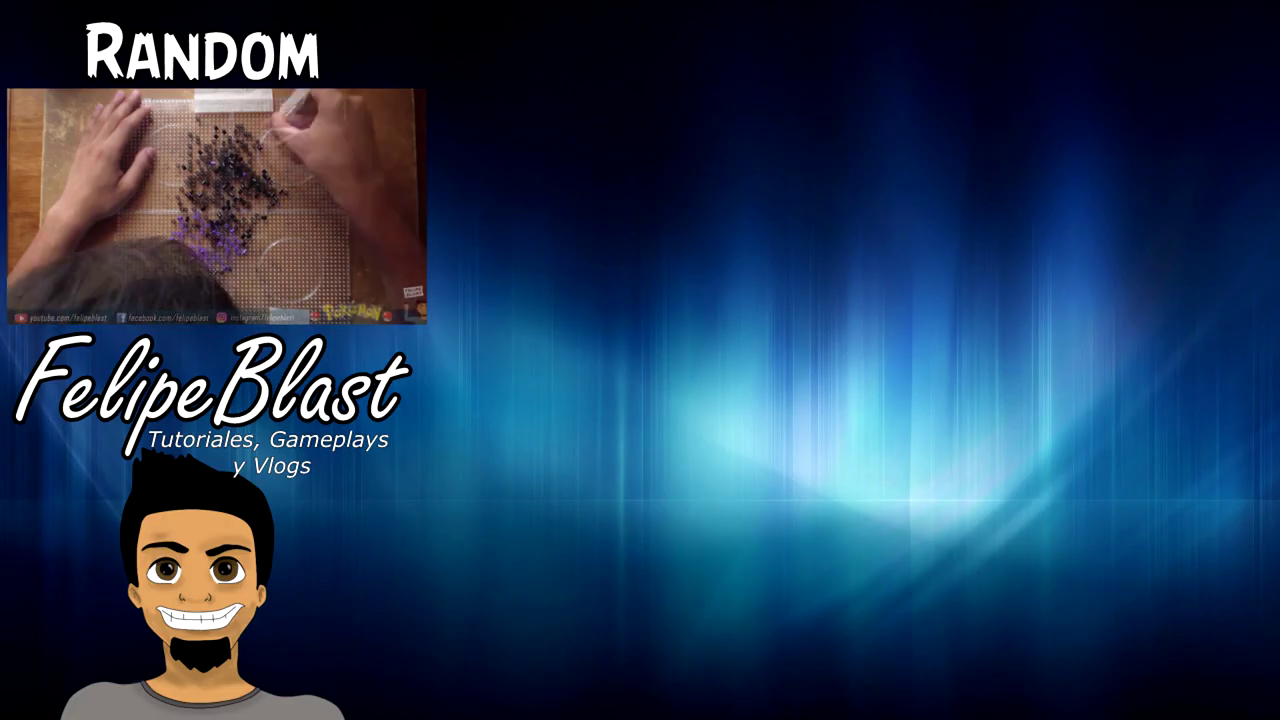